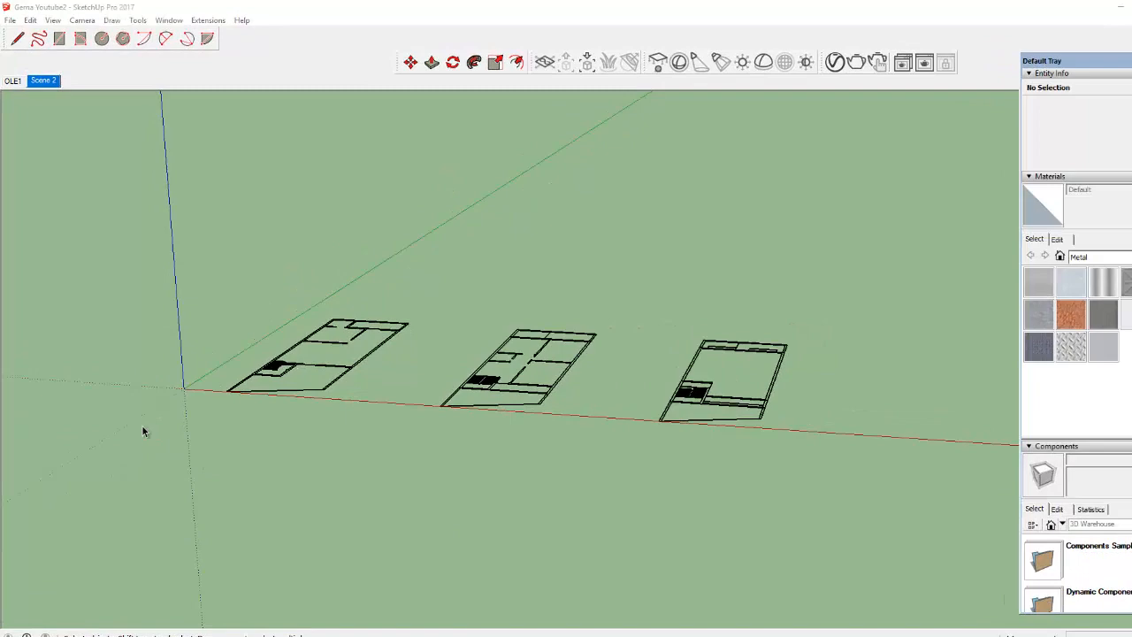
Make a group from all edges of the floor plan nearest the origin.
left_click_drag(178, 243, 414, 436)
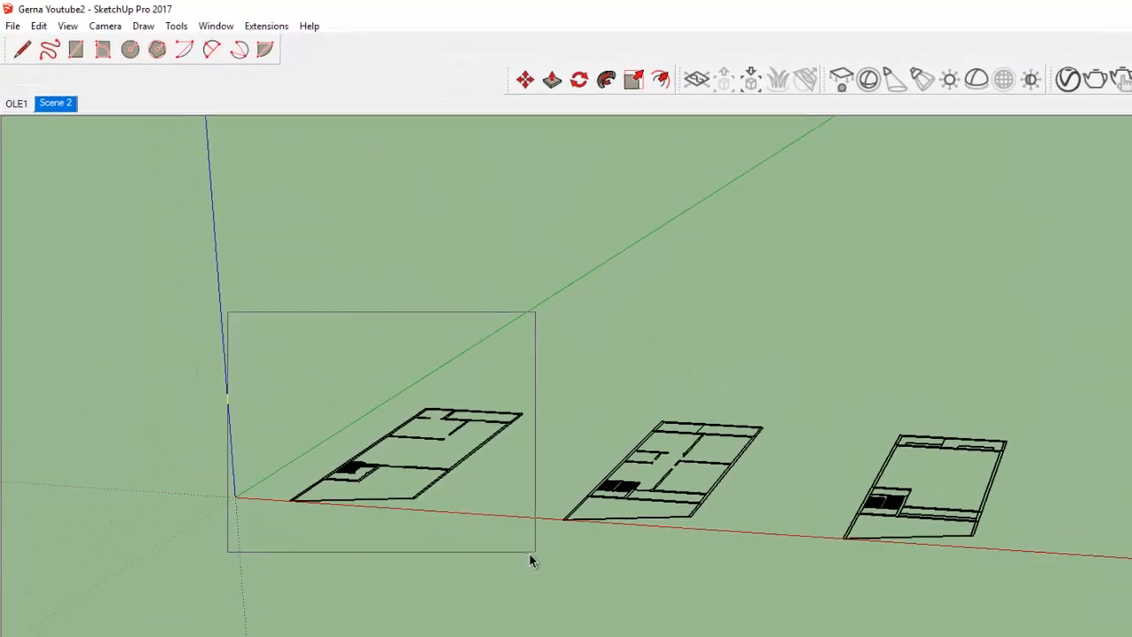
left_click_drag(530, 556, 531, 556)
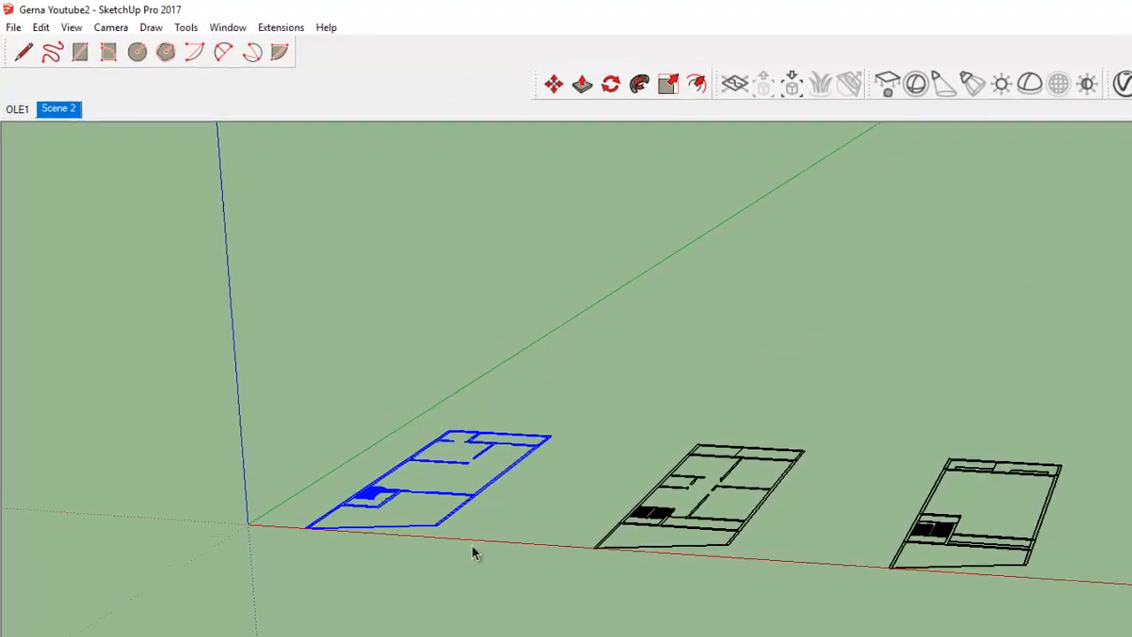
left_click(40, 27)
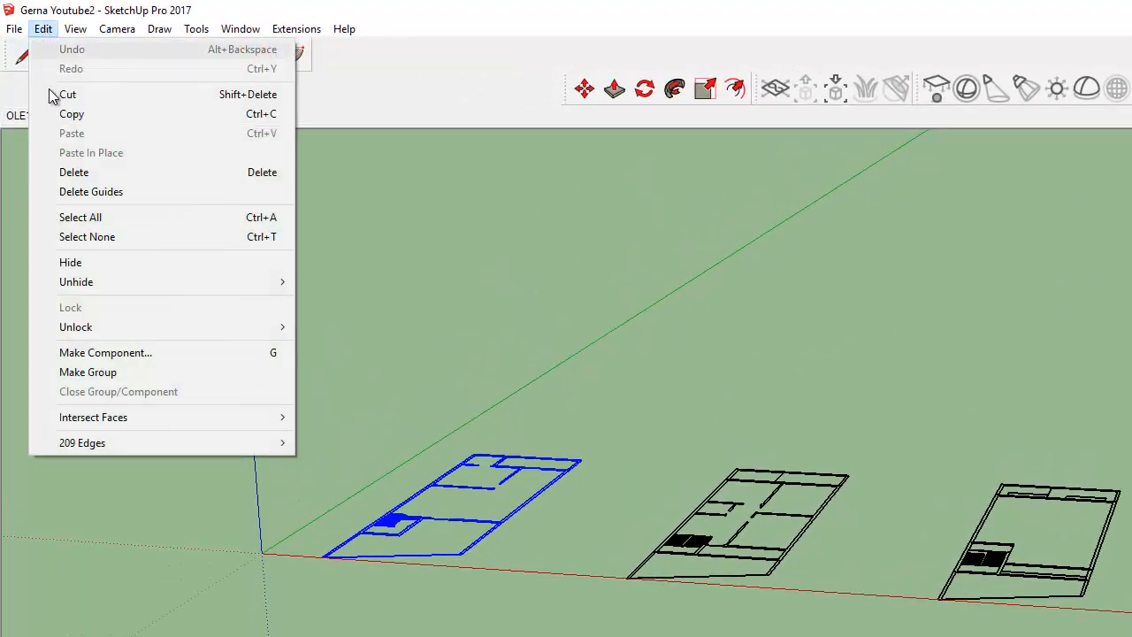
left_click(68, 375)
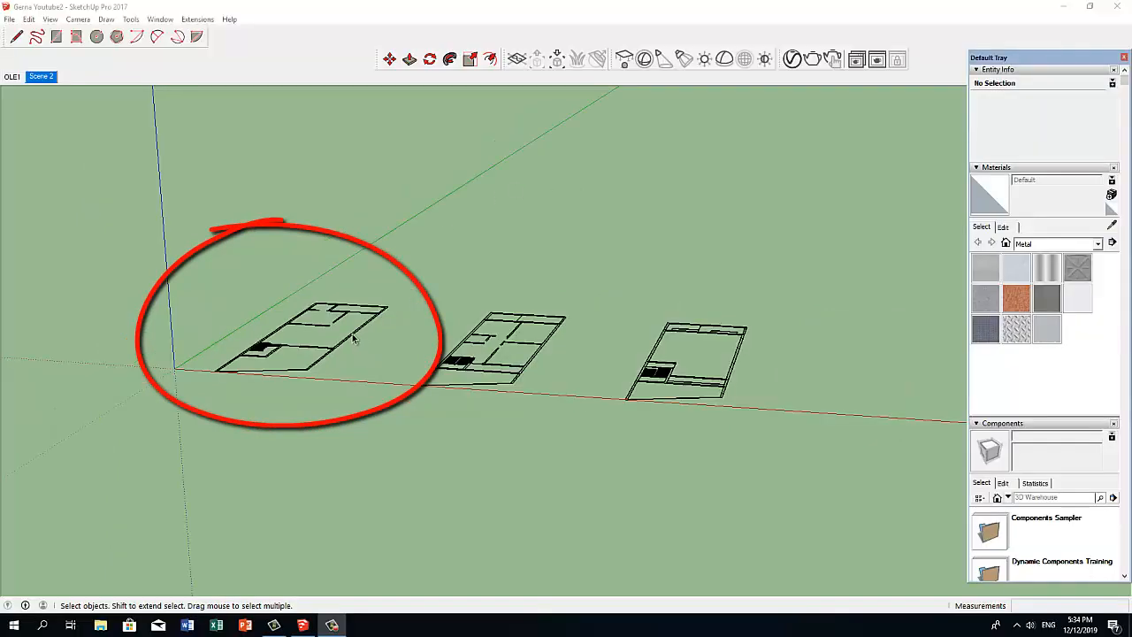
Lock the grouped floor plan nearest the origin.
left_click(353, 339)
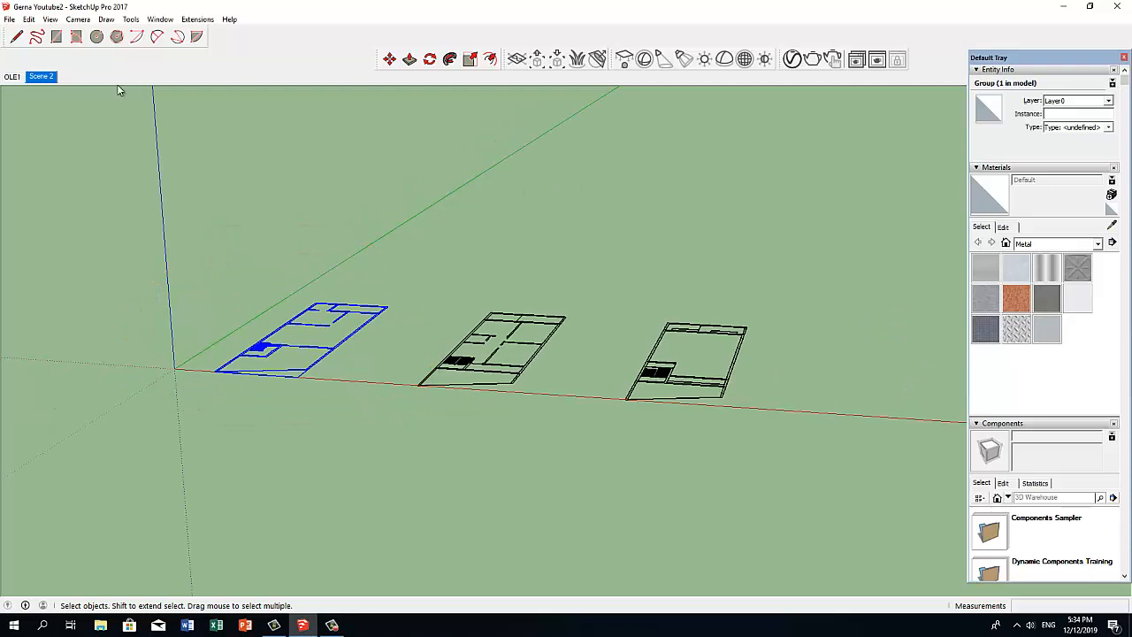
left_click(30, 19)
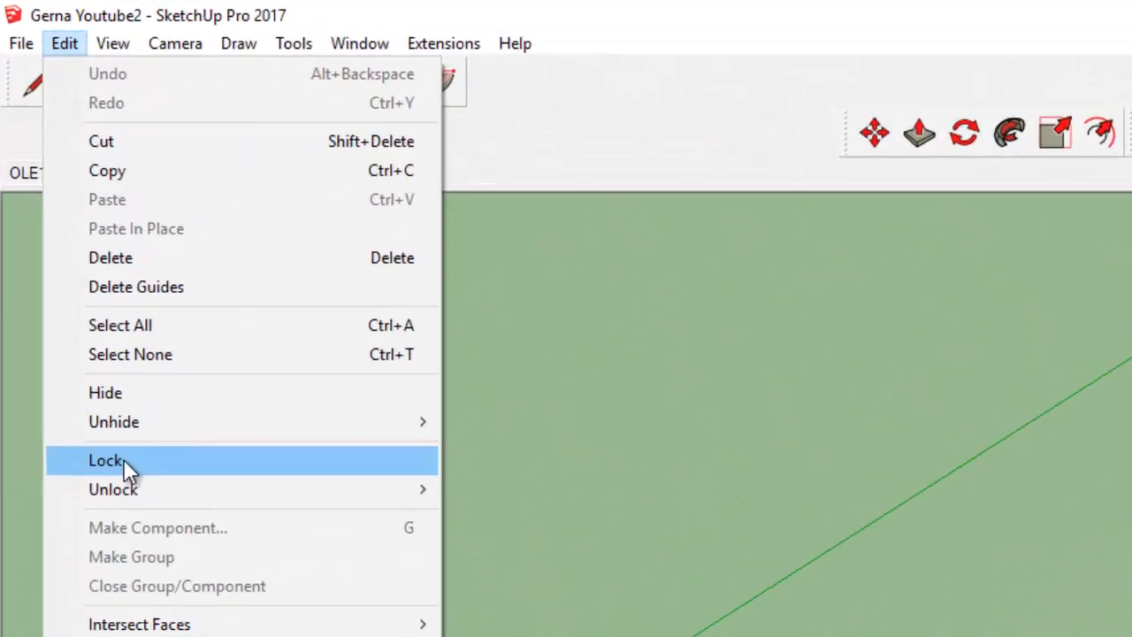
left_click(101, 378)
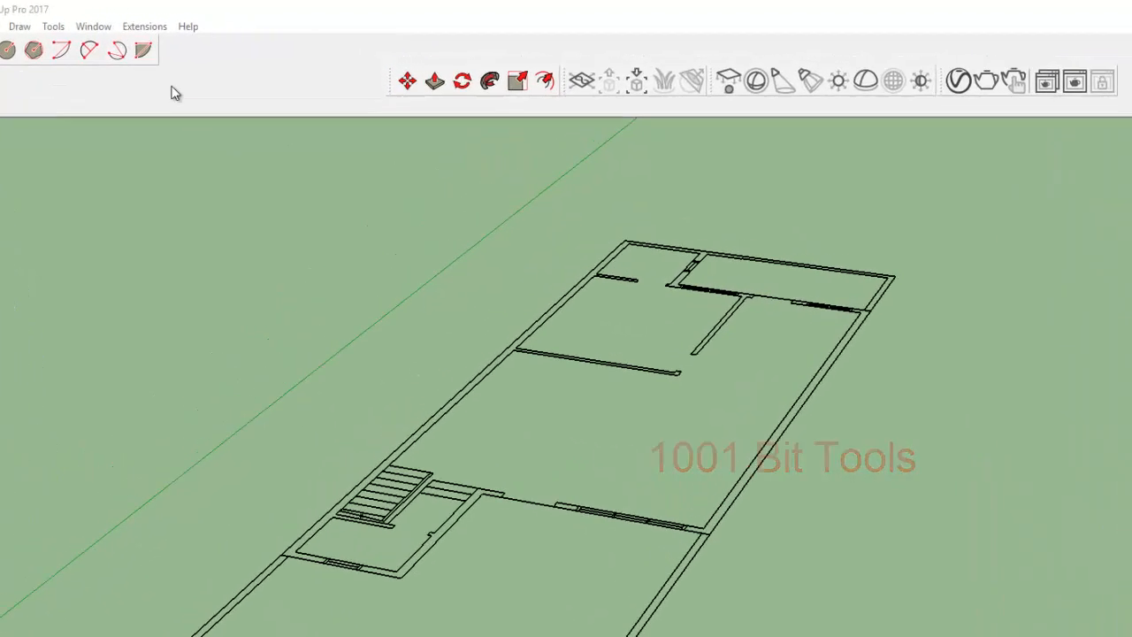
Start a 1001bit vertical wall with the wall height set to 3.20 m.
left_click(200, 20)
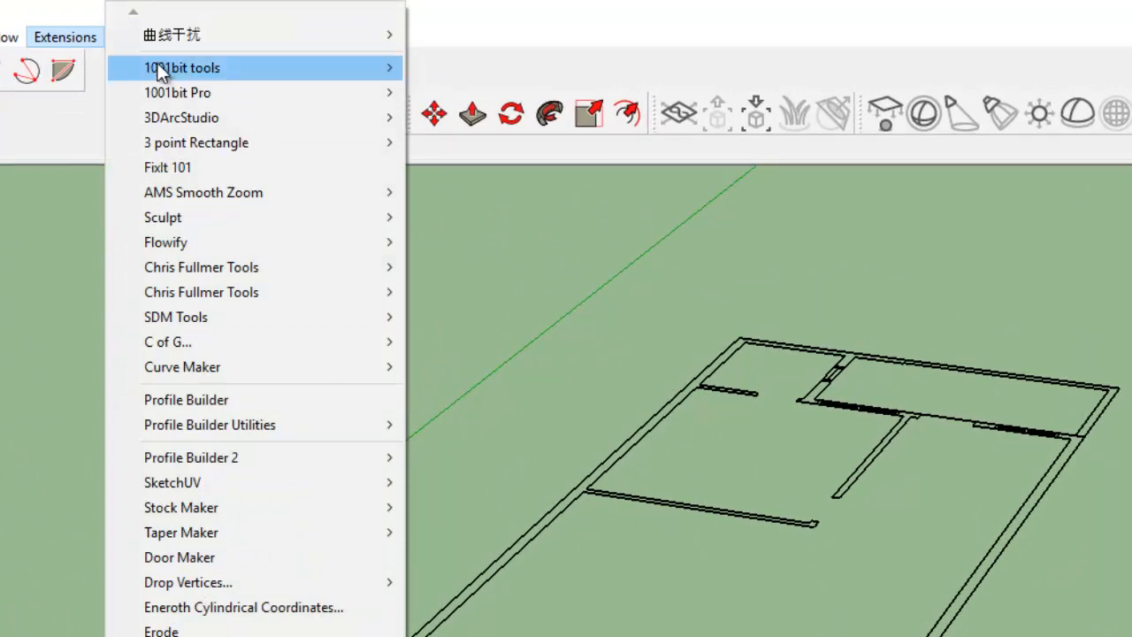
mouse_move(161, 67)
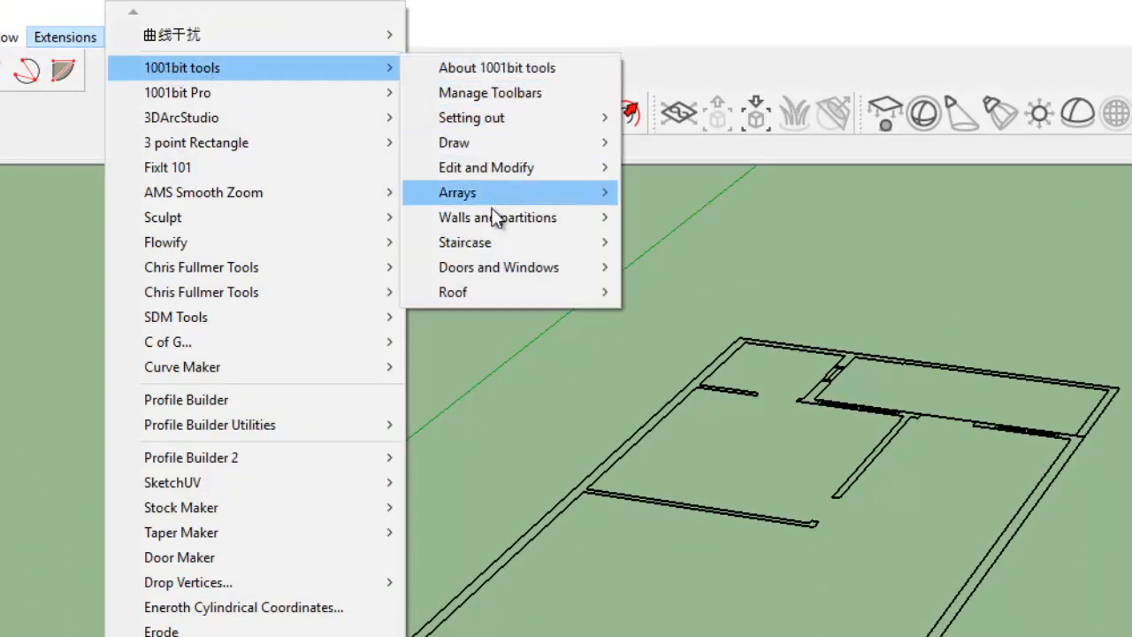
mouse_move(490, 220)
left_click(684, 218)
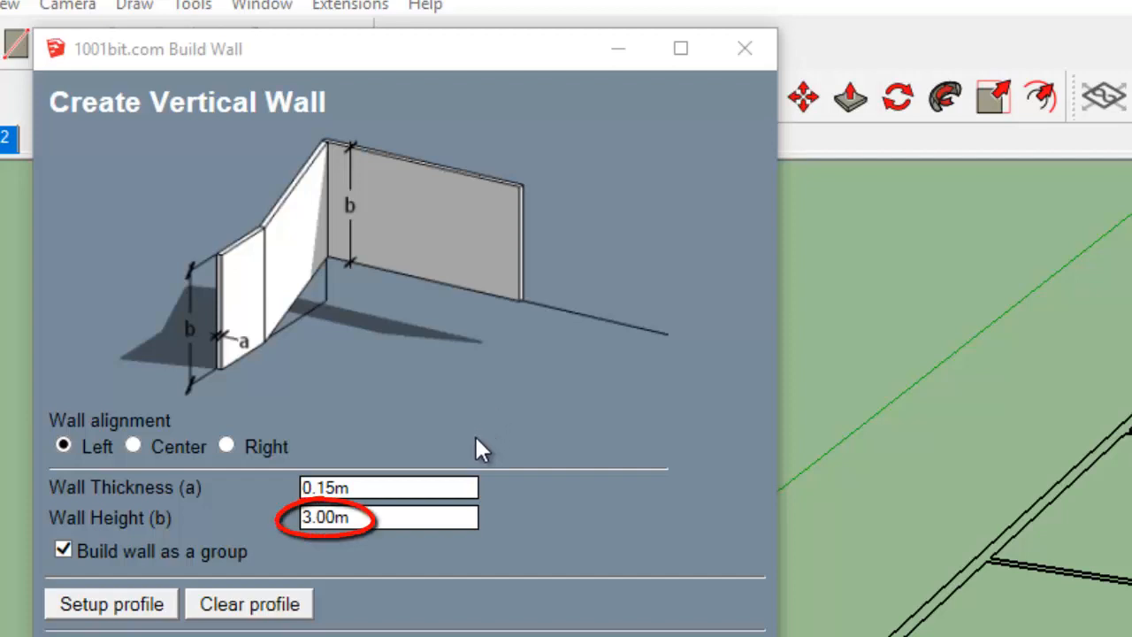
double_click(320, 517)
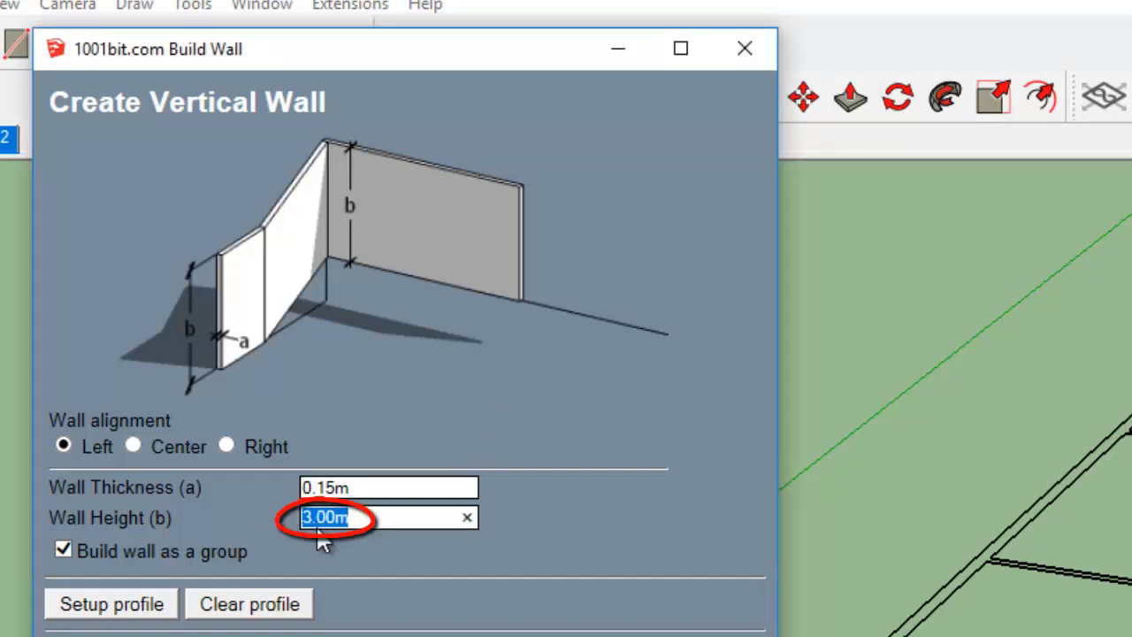
type("3")
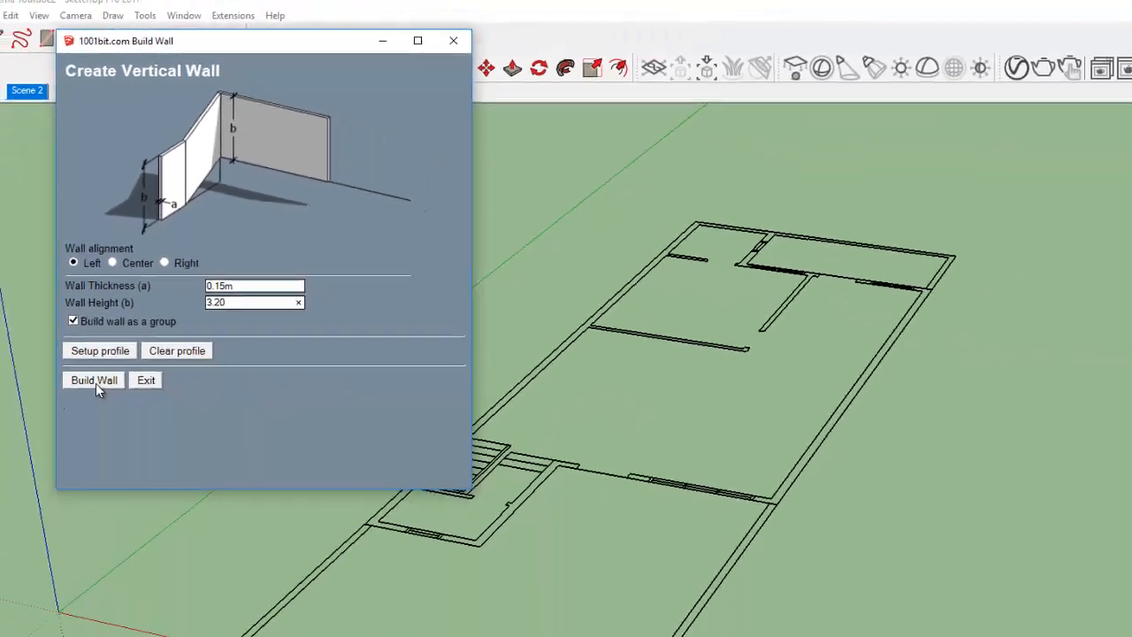
left_click(96, 381)
Build the outer walls by tracing the plan corners from the small front room's outer corner along the long side and around the house.
scroll(164, 375, "up", 2)
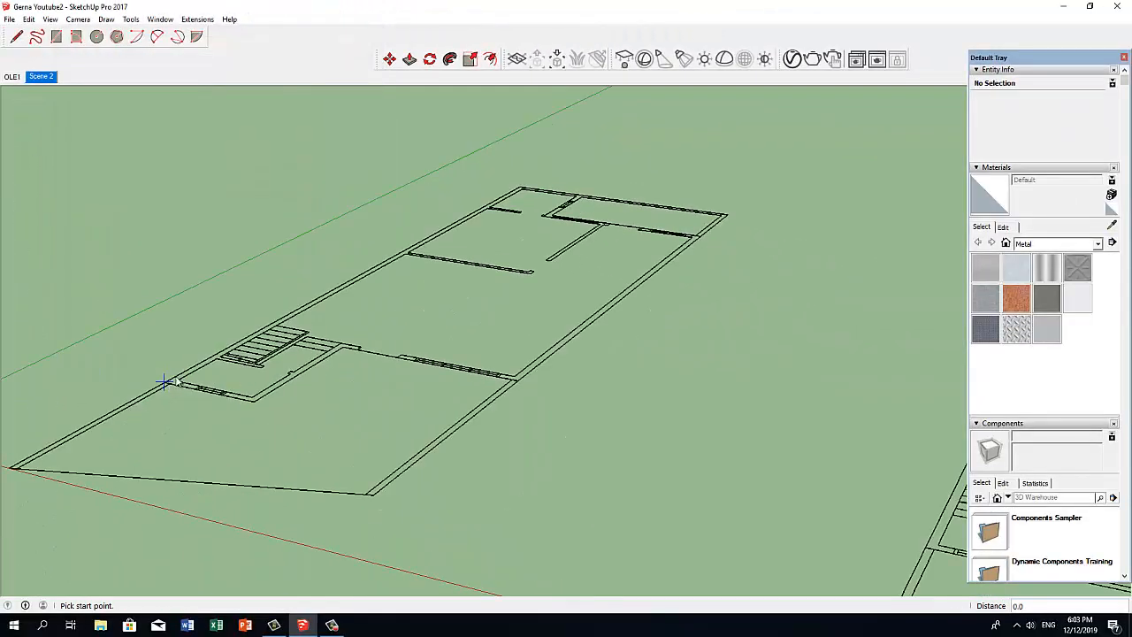
scroll(165, 382, "up", 2)
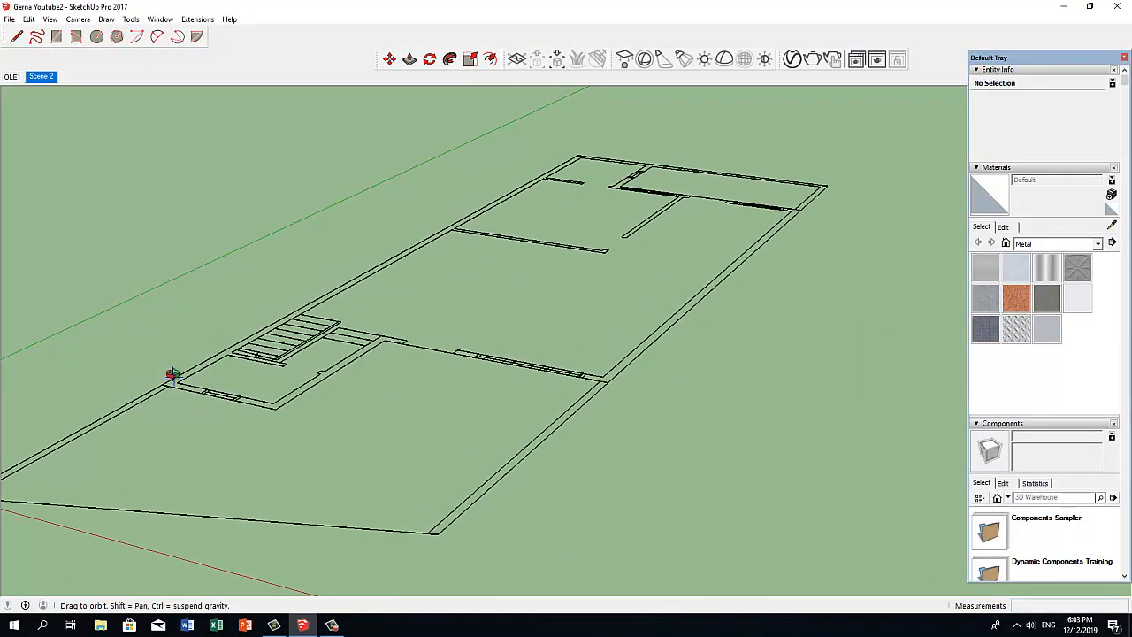
scroll(165, 384, "up", 5)
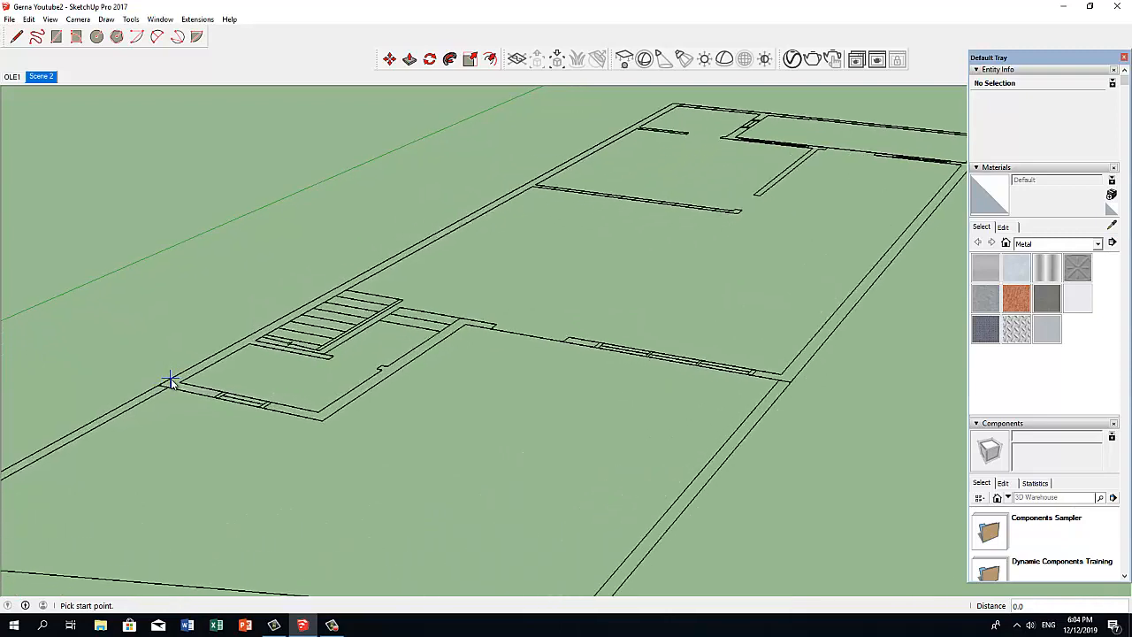
scroll(152, 390, "up", 5)
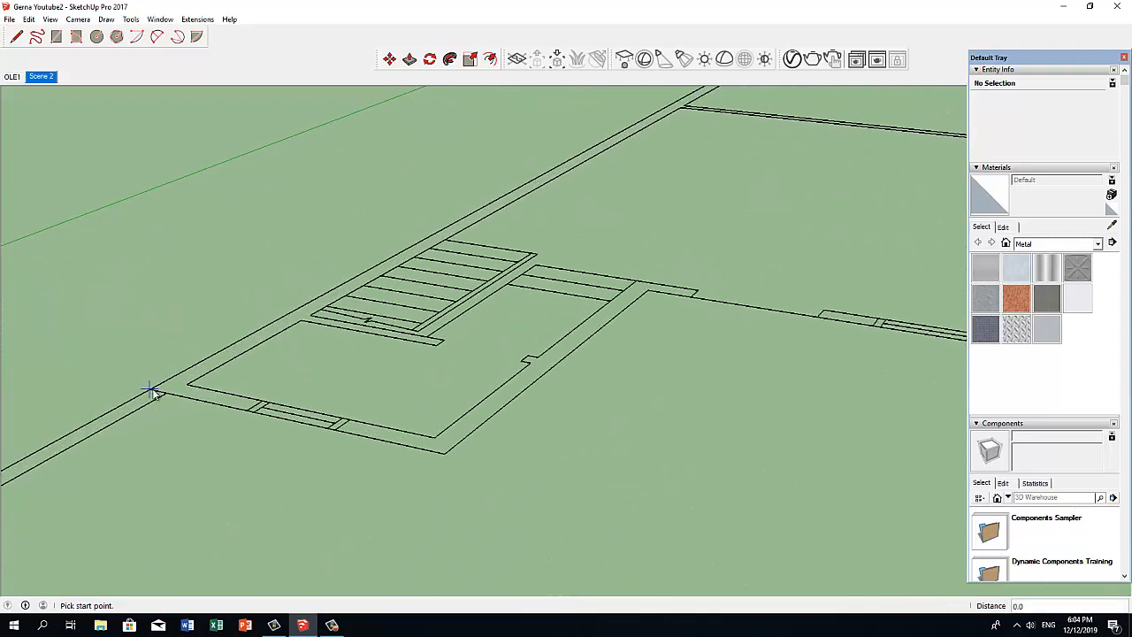
left_click(153, 393)
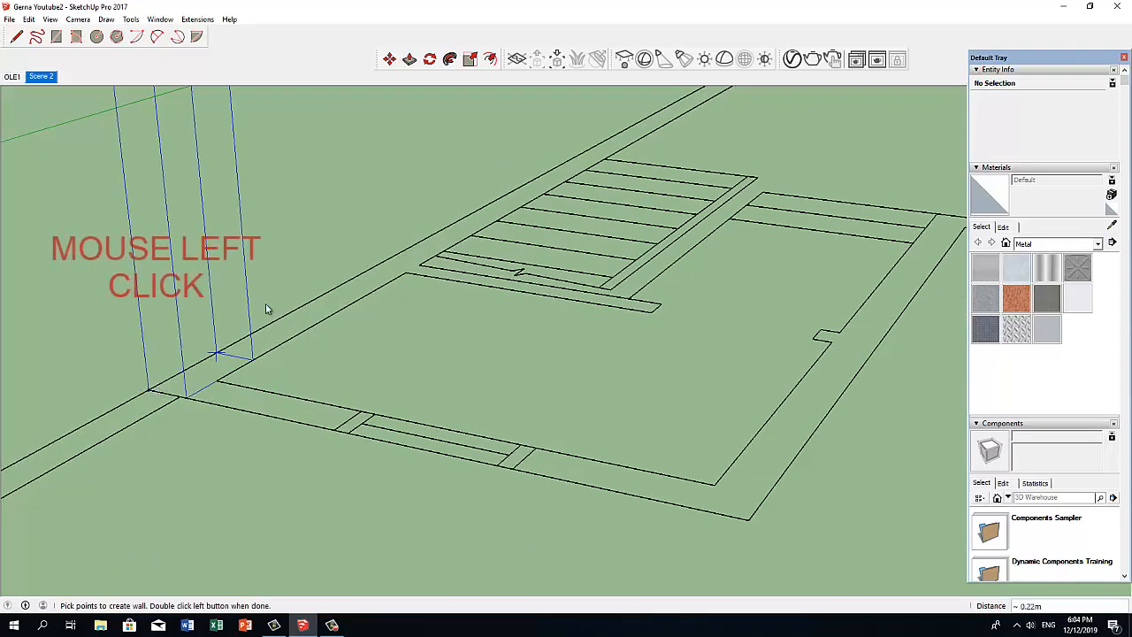
scroll(354, 278, "down", 3)
scroll(352, 275, "down", 2)
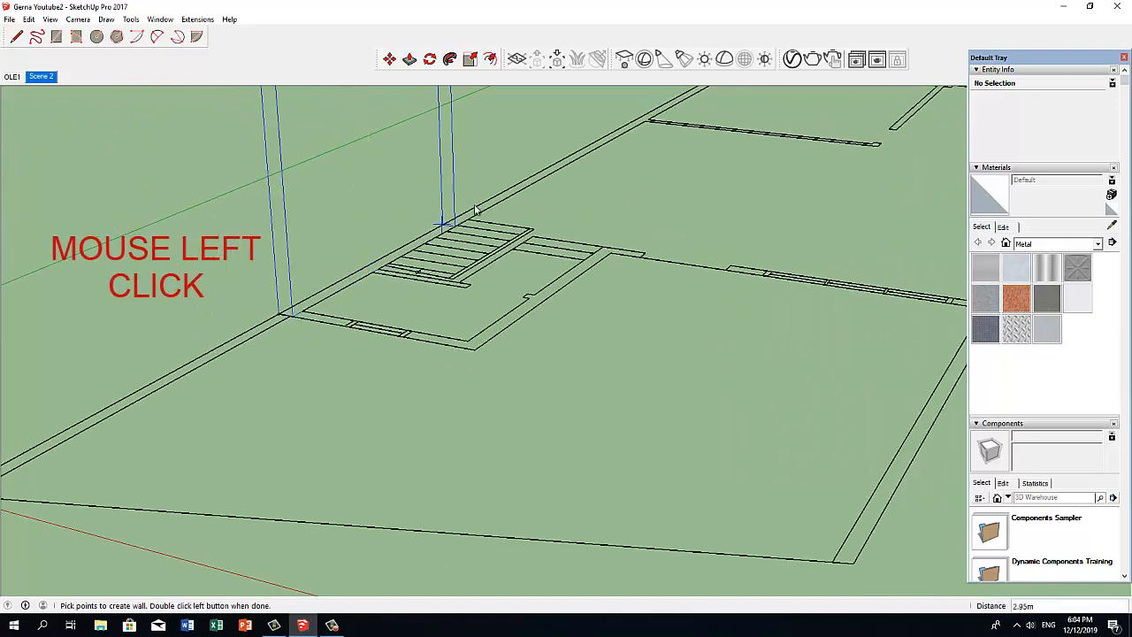
scroll(486, 197, "down", 5)
middle_click_drag(486, 199, 316, 326, "shift")
scroll(484, 228, "up", 2)
scroll(484, 228, "up", 4)
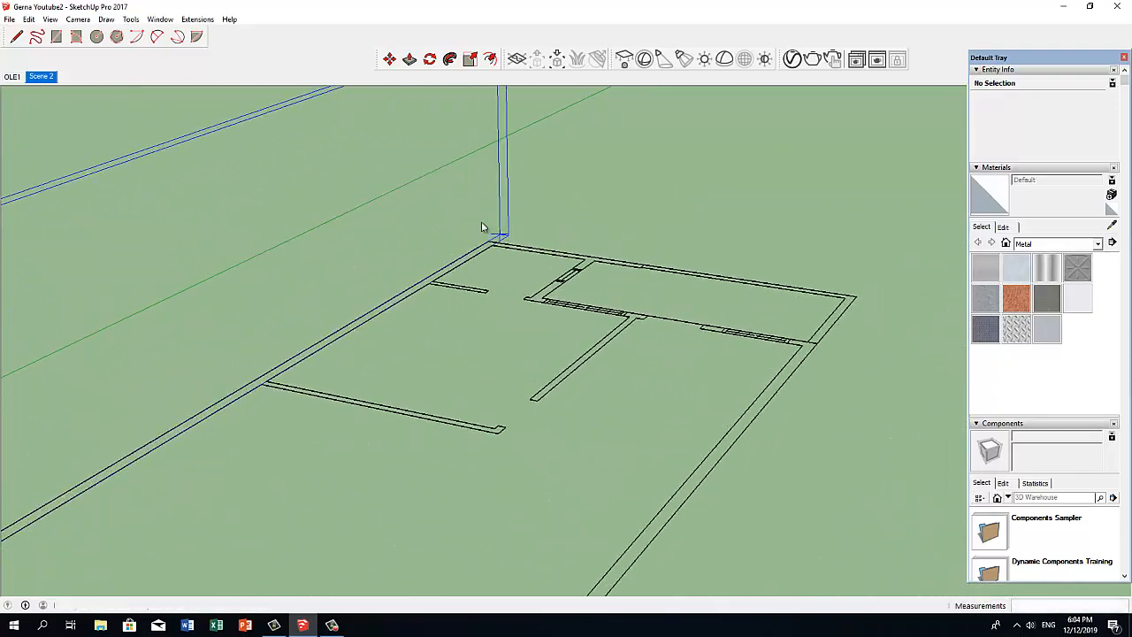
left_click(490, 244)
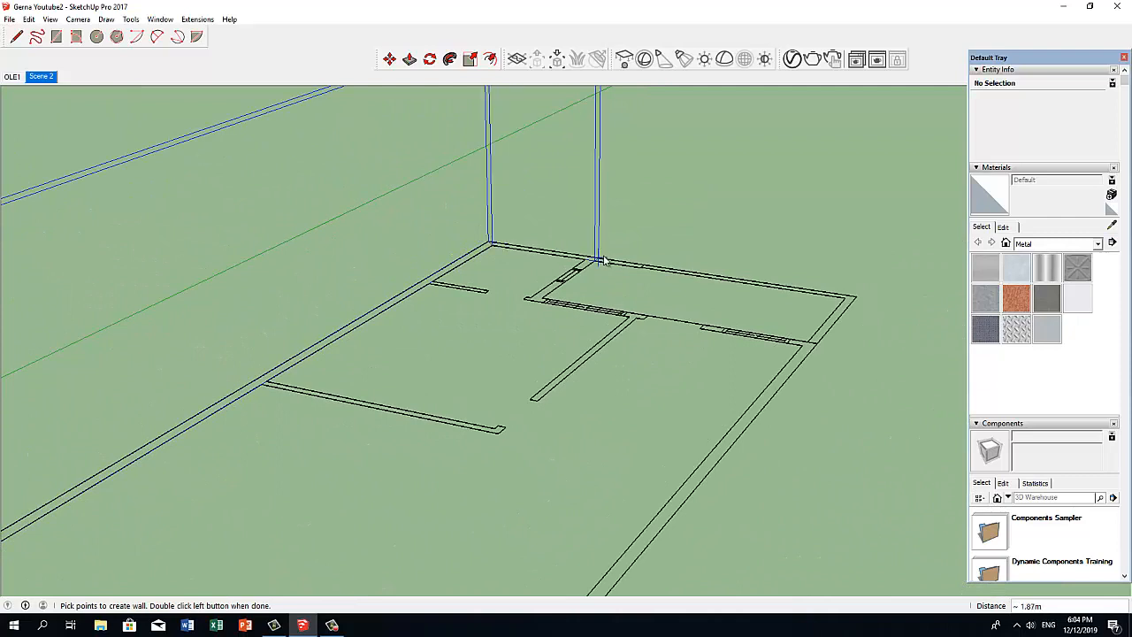
left_click(544, 299)
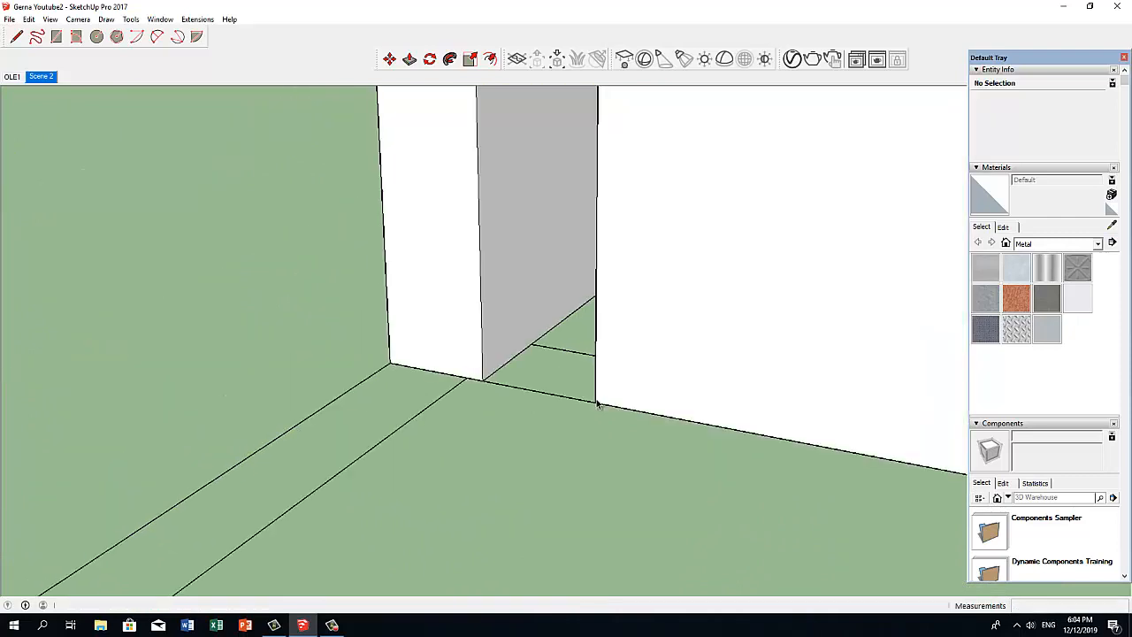
scroll(597, 404, "down", 8)
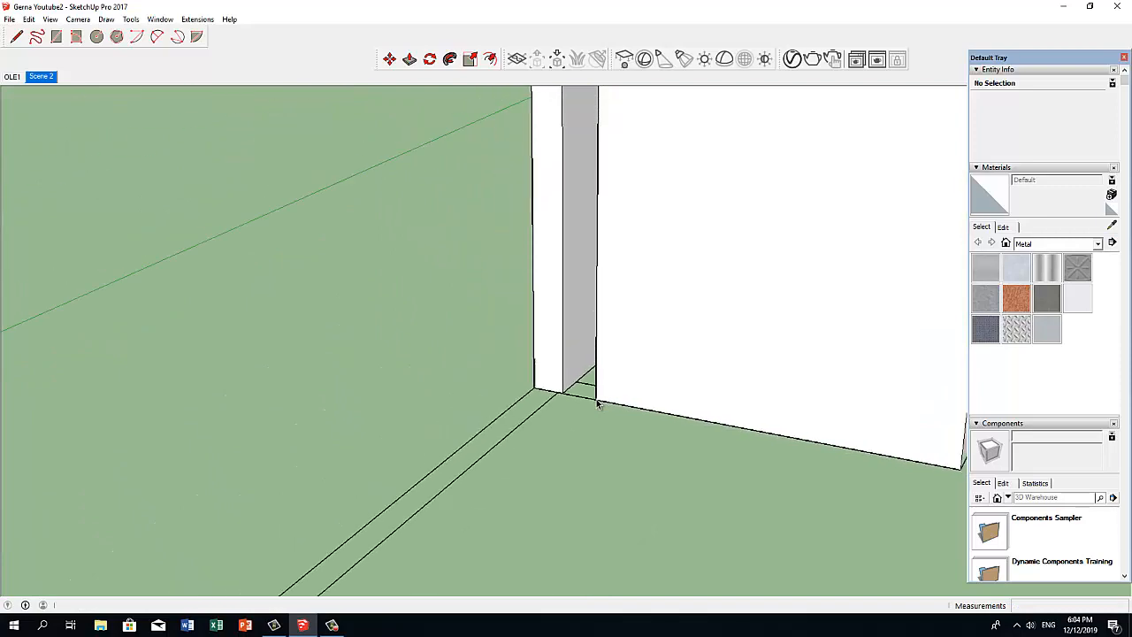
Close the gap at the front corner of the wall group by push-pulling the wall end face up to the adjoining wall.
scroll(608, 397, "down", 6)
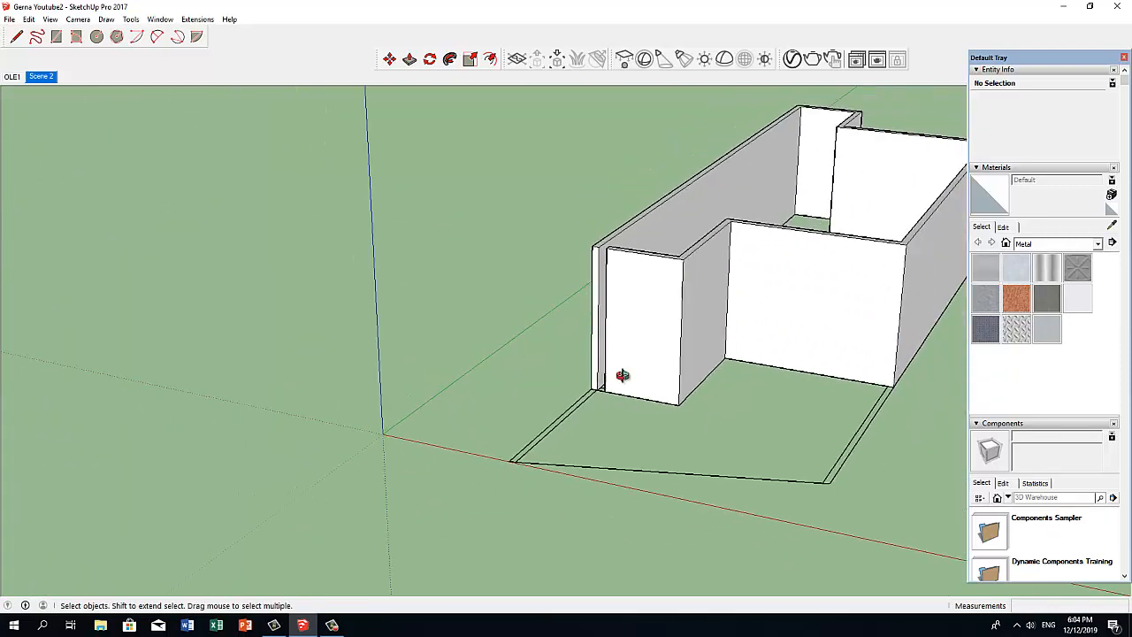
middle_click_drag(614, 374, 425, 461)
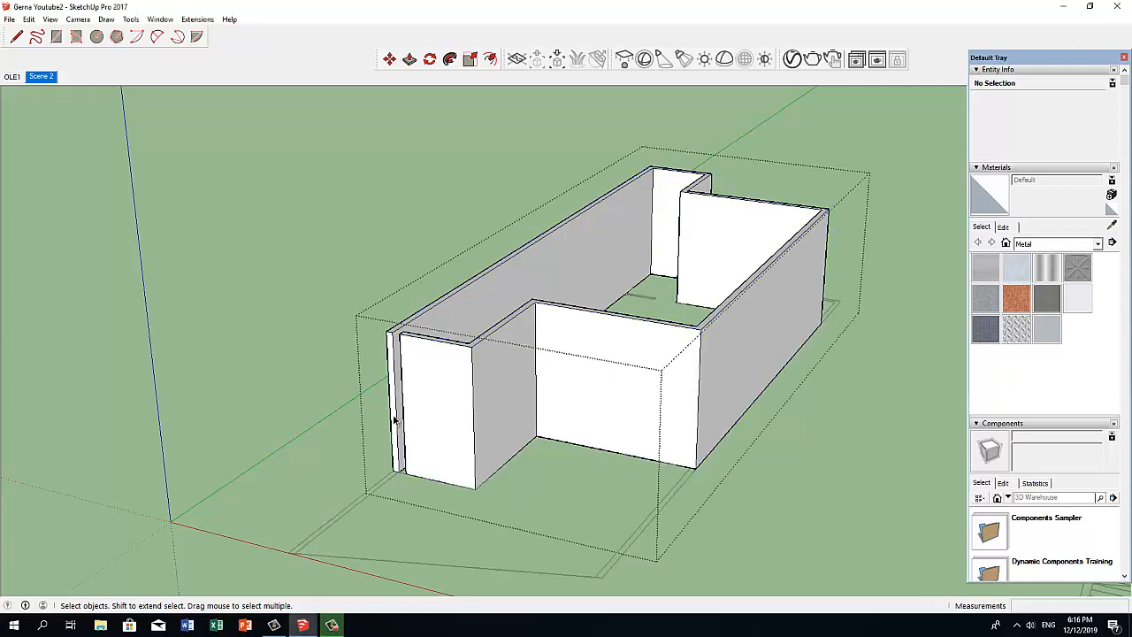
middle_click_drag(430, 397, 469, 340)
scroll(560, 400, "up", 6)
key("p")
left_click_drag(491, 306, 475, 318)
Delete the leftover vertical seam edge on the front face where the two walls join.
scroll(478, 320, "down", 4)
middle_click_drag(480, 321, 392, 306)
key("space")
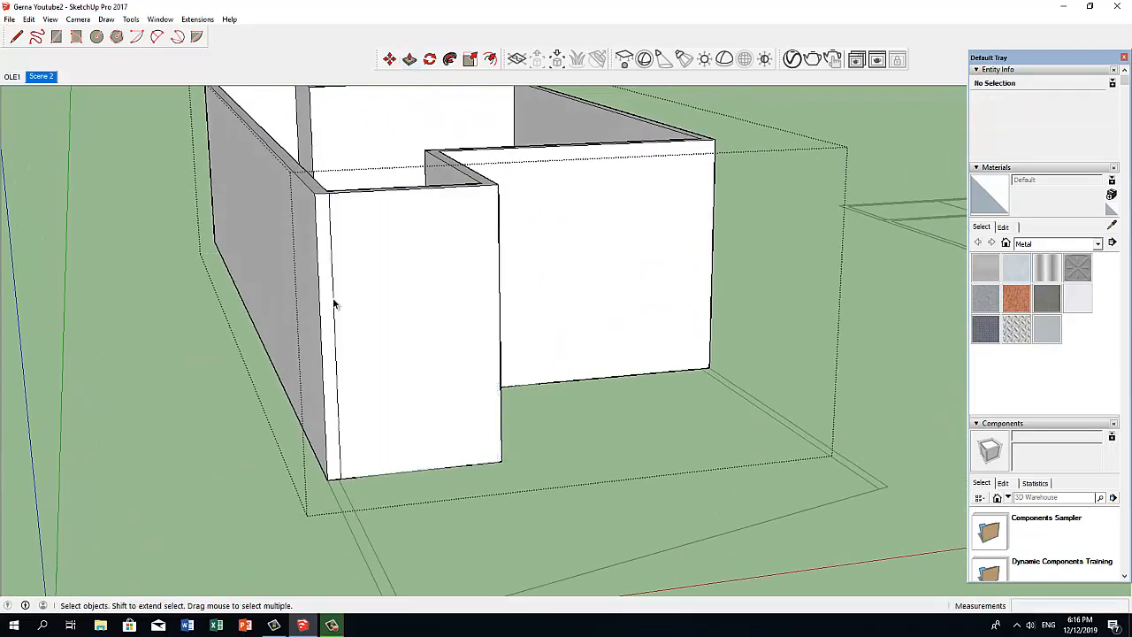
left_click(334, 305)
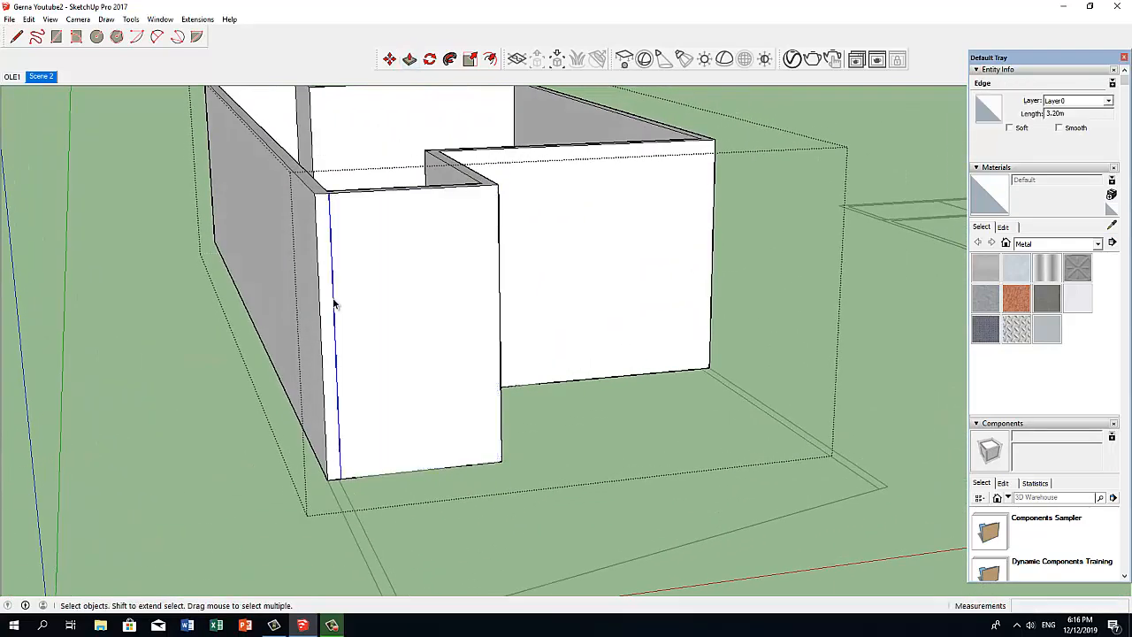
middle_click_drag(333, 305, 332, 485)
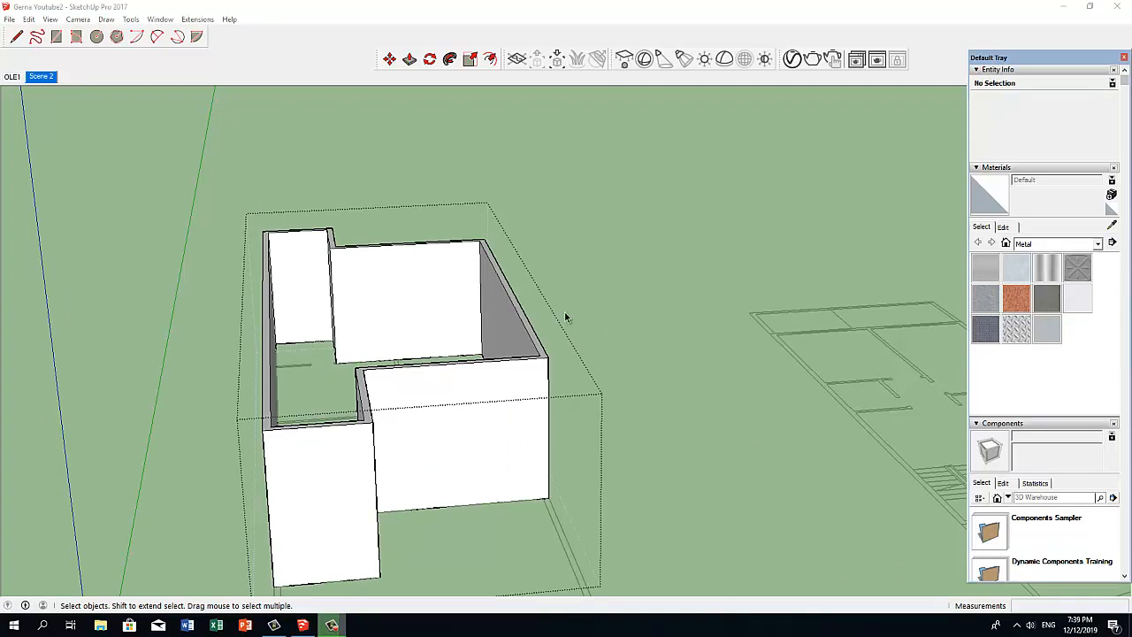
Start another 1001bit vertical wall with the wall thickness set to 0.10 m.
left_click(199, 21)
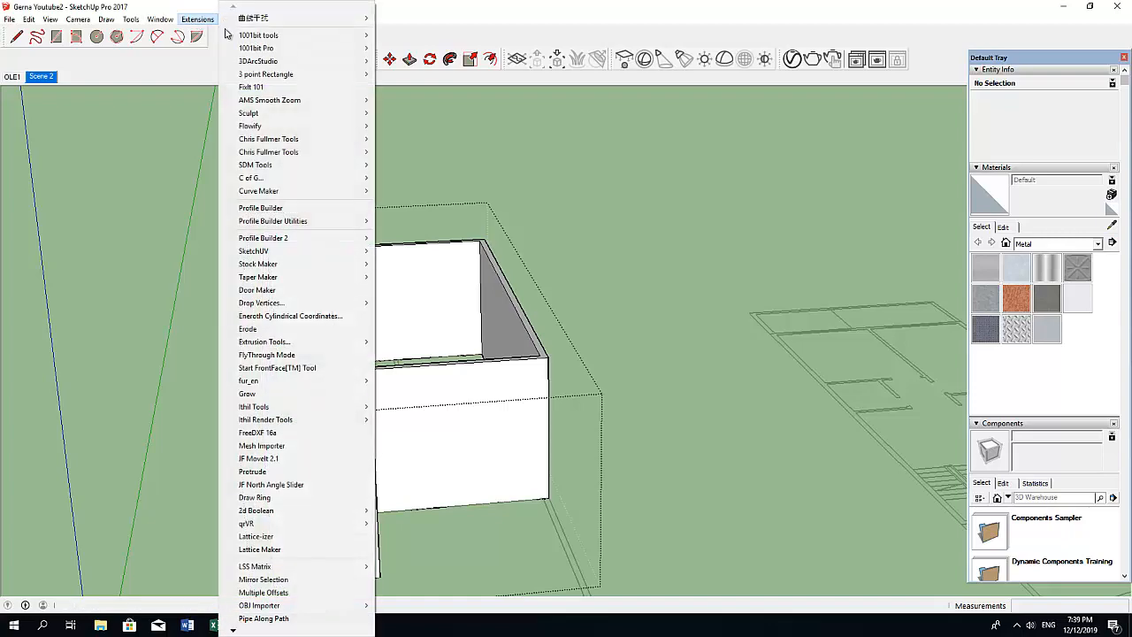
mouse_move(258, 35)
mouse_move(429, 110)
left_click(521, 112)
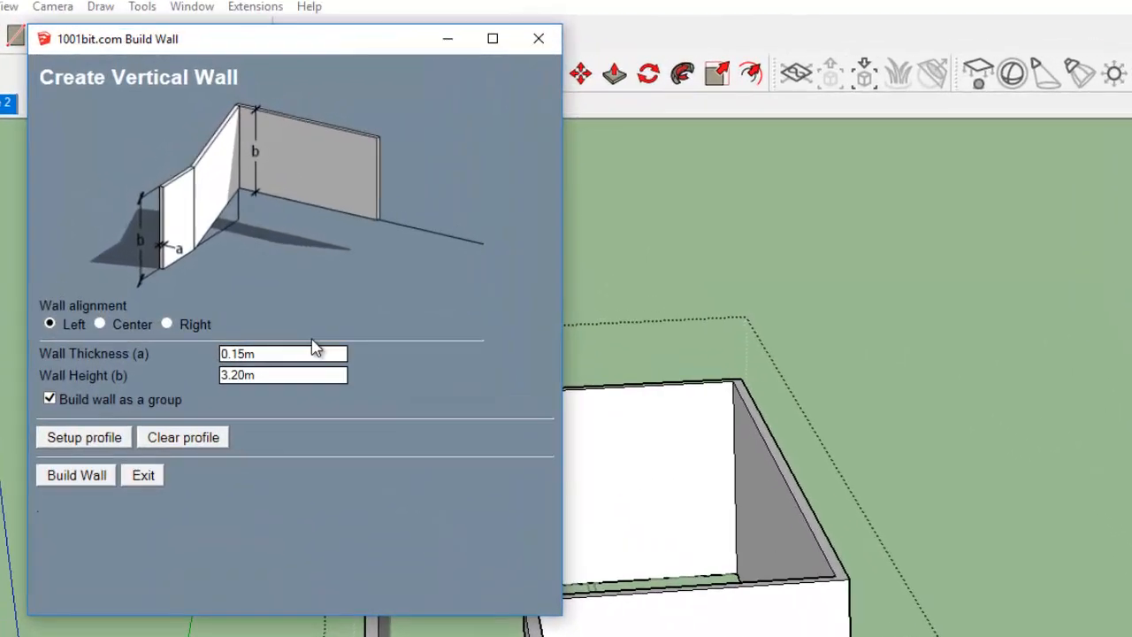
double_click(238, 357)
type("0.10")
left_click(77, 478)
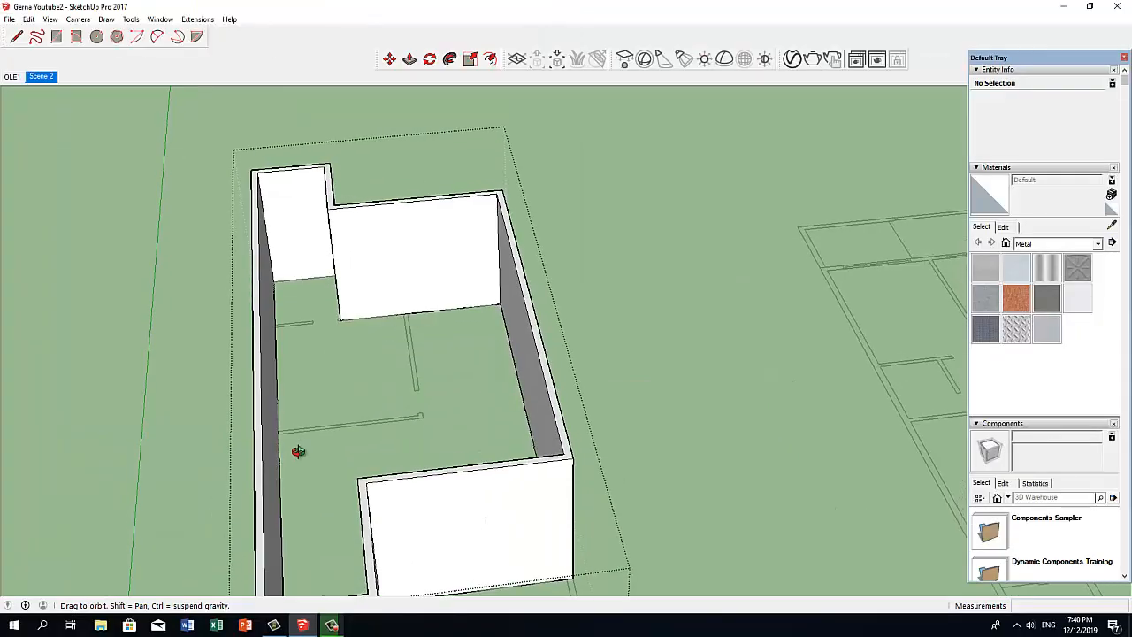
Build the interior partition along its plan lines from the long side wall, around the corner and up to the rear wall.
middle_click_drag(298, 451, 286, 432)
scroll(298, 448, "up", 3)
left_click(273, 436)
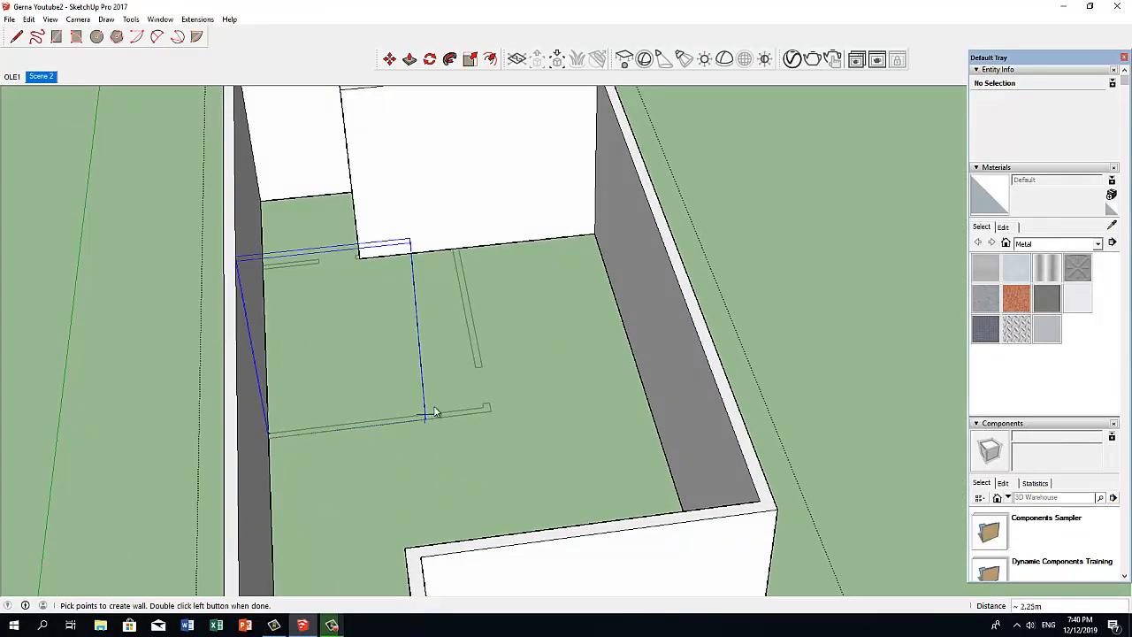
left_click(466, 371)
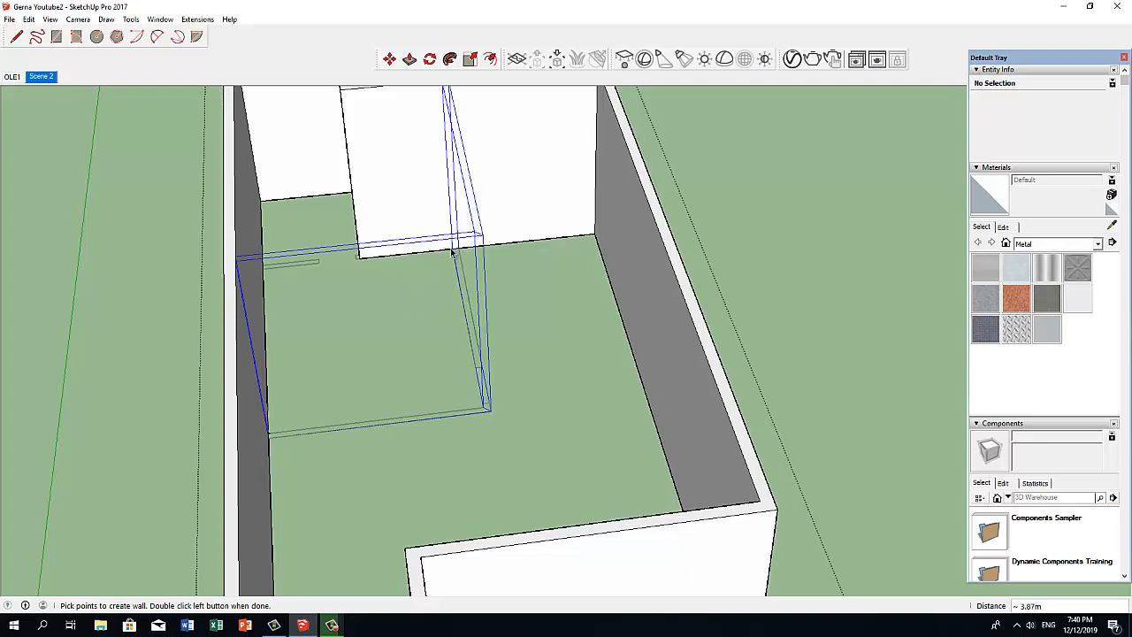
double_click(450, 251)
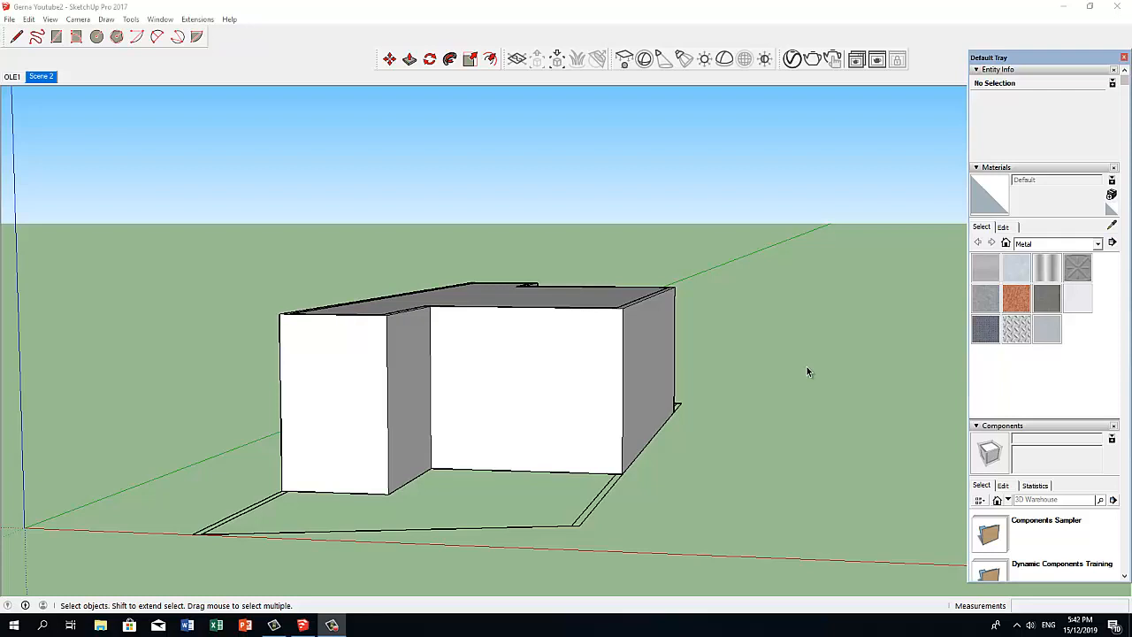
Cut two 0.40 m wide by 0.60 m high openings in the recessed front wall with the 1001bit Openings on walls tool.
left_click(504, 391)
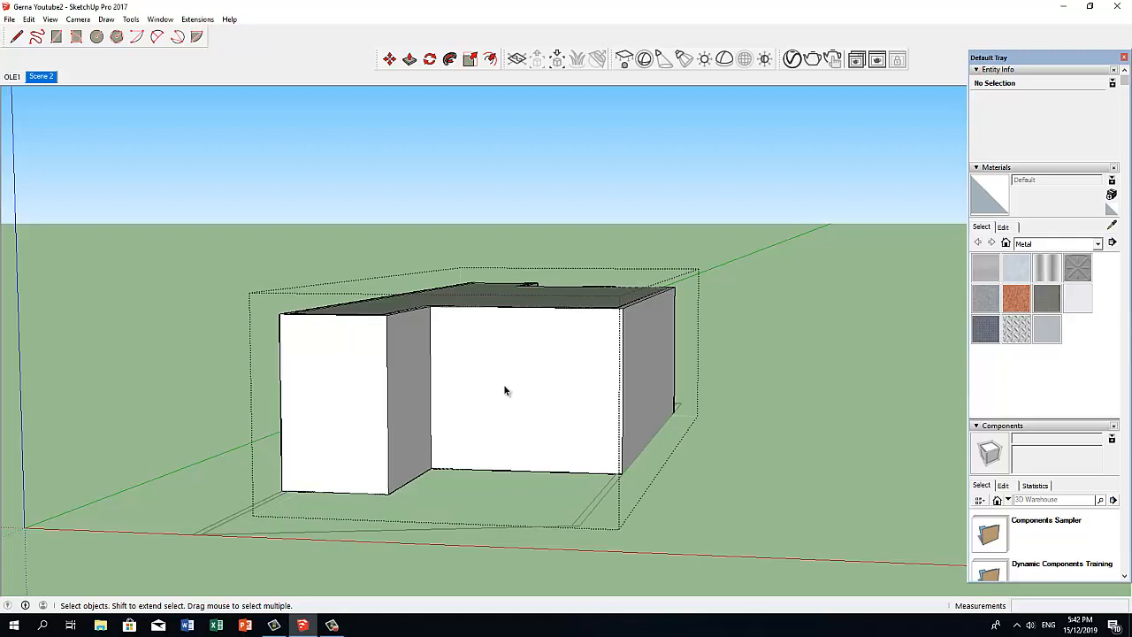
left_click(197, 20)
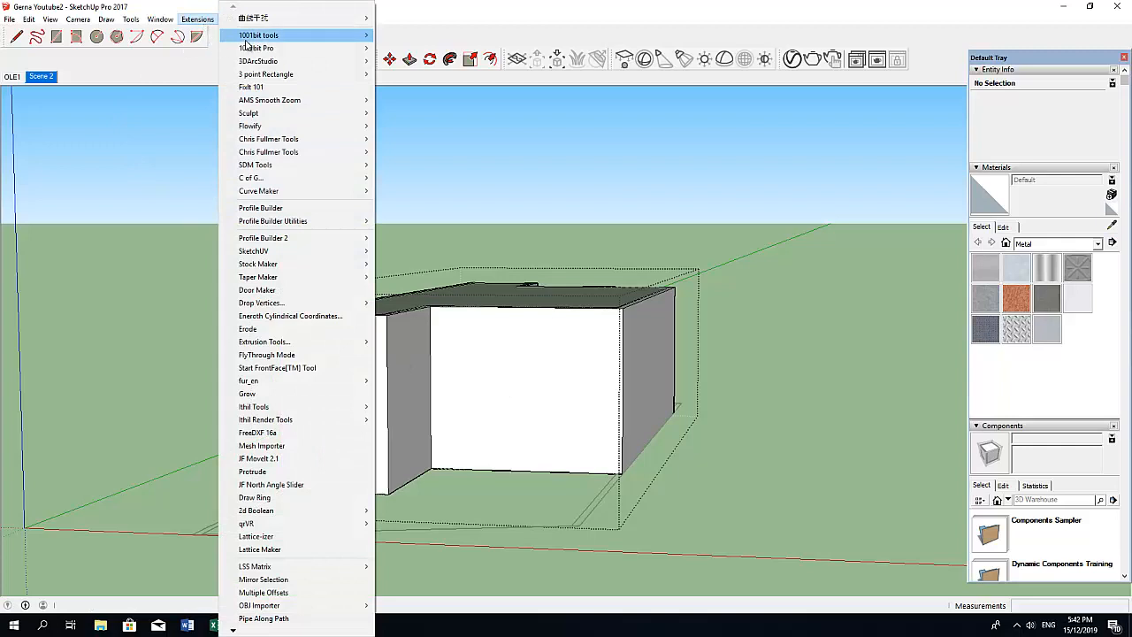
mouse_move(270, 37)
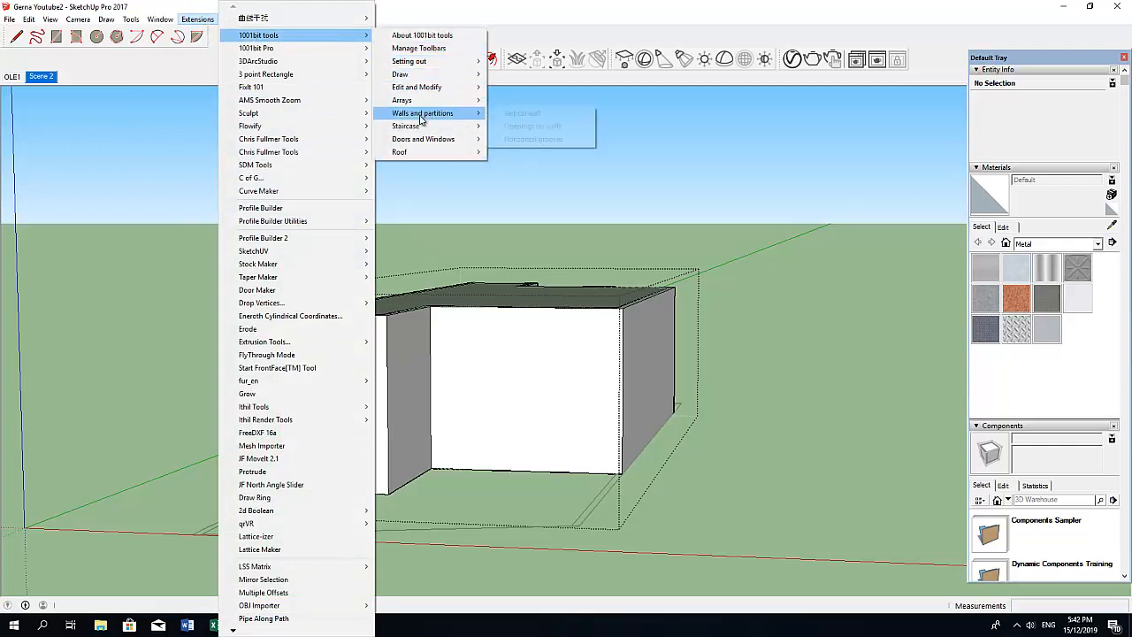
mouse_move(421, 120)
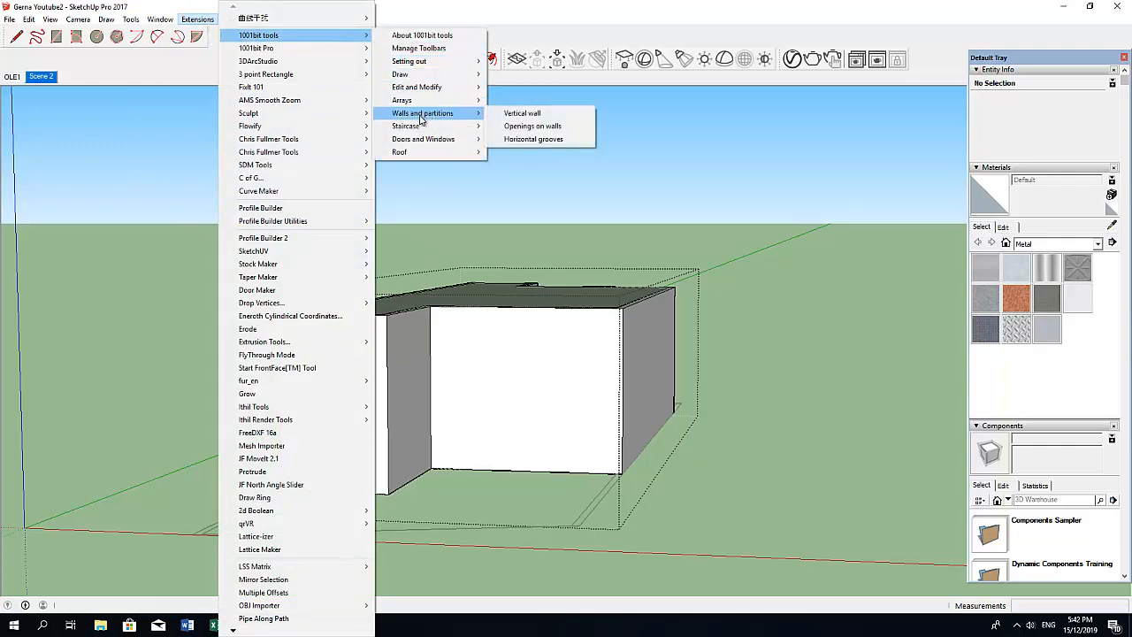
left_click(509, 131)
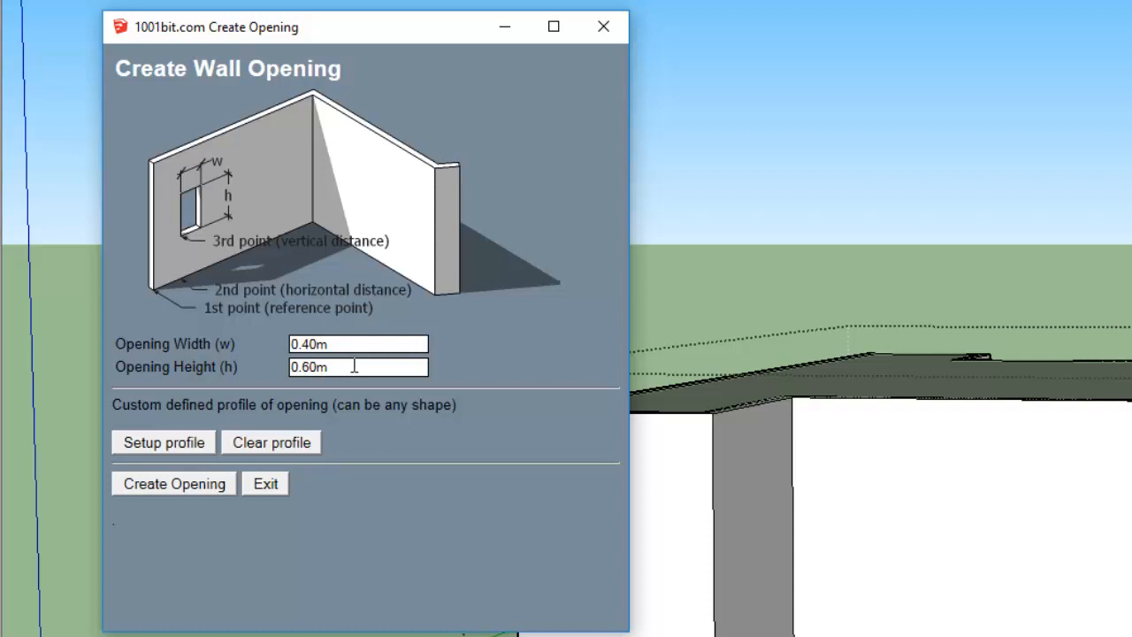
left_click(159, 487)
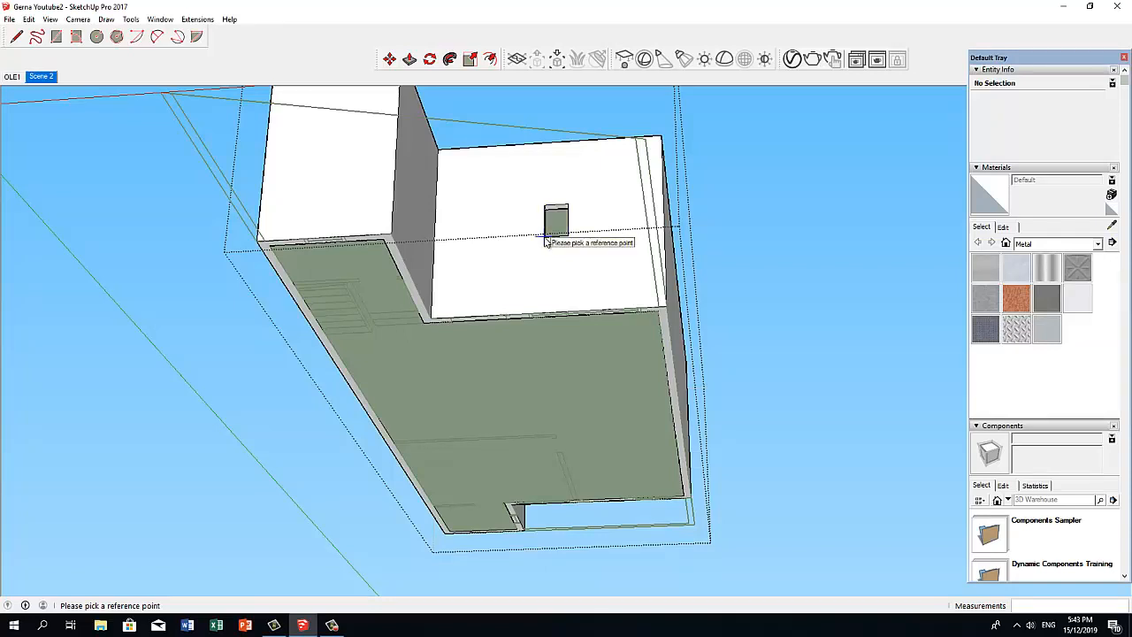
left_click(464, 248)
left_click(464, 247)
Cut openings of the same 0.40 m by 0.60 m size side by side in the recessed part of the rear wall.
middle_click_drag(597, 310, 194, 348)
left_click_drag(581, 379, 313, 342)
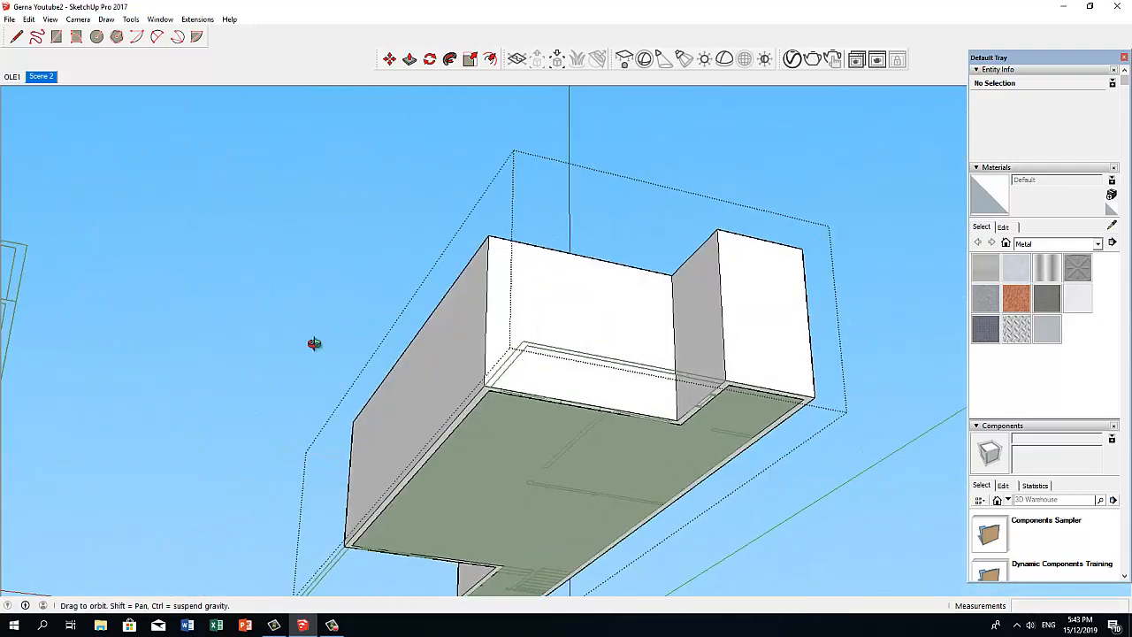
scroll(531, 374, "up", 3)
middle_click_drag(494, 345, 485, 322)
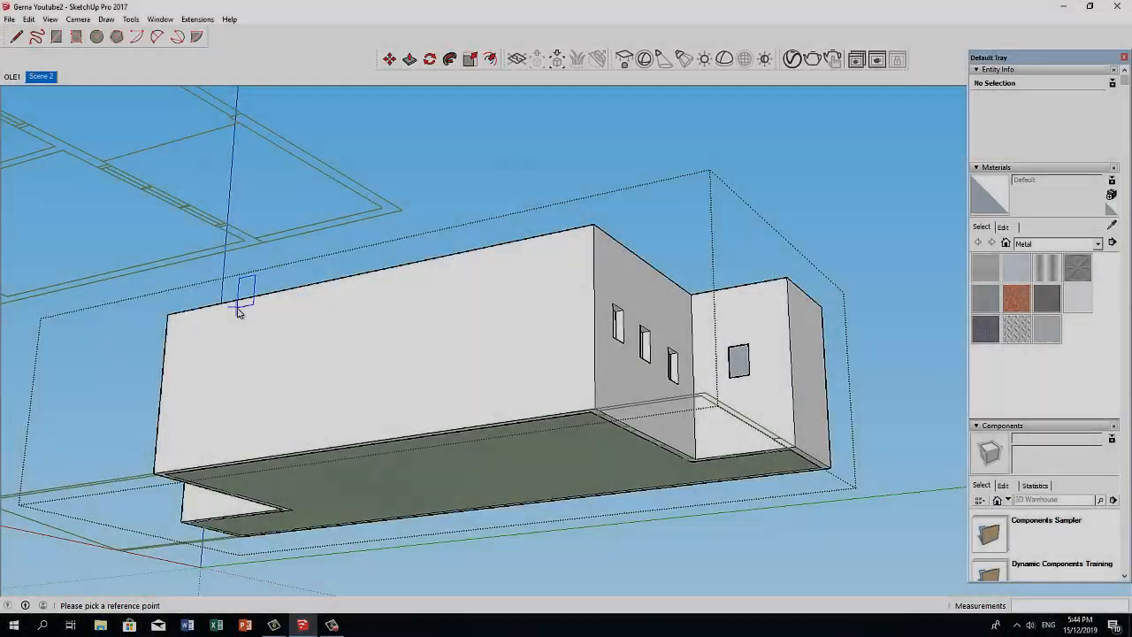
middle_click_drag(240, 299, 330, 286)
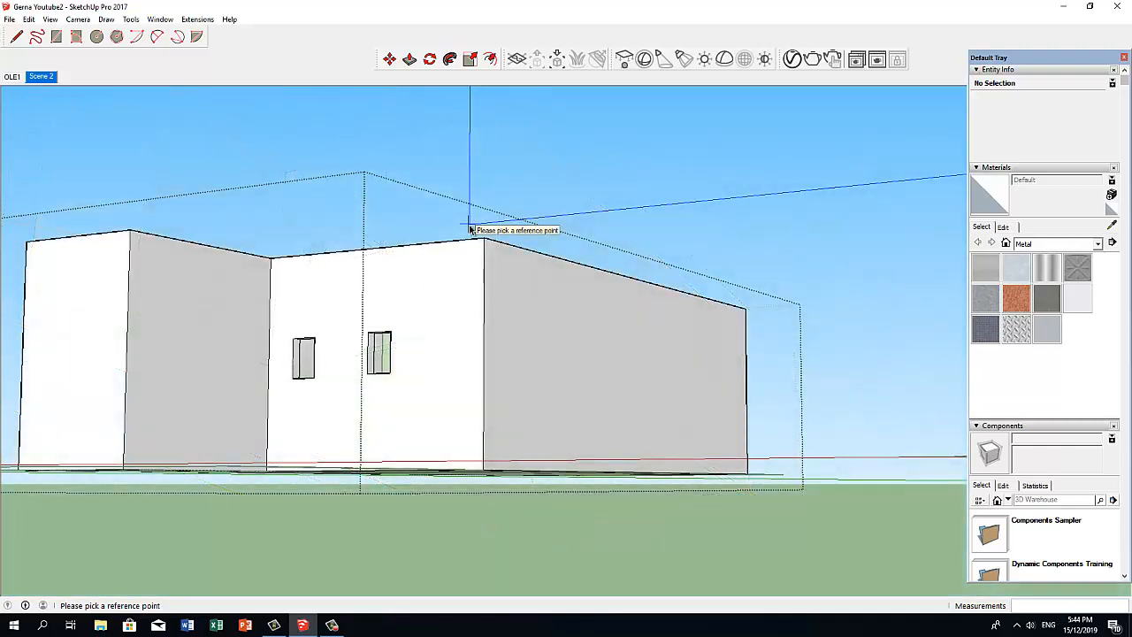
key("space")
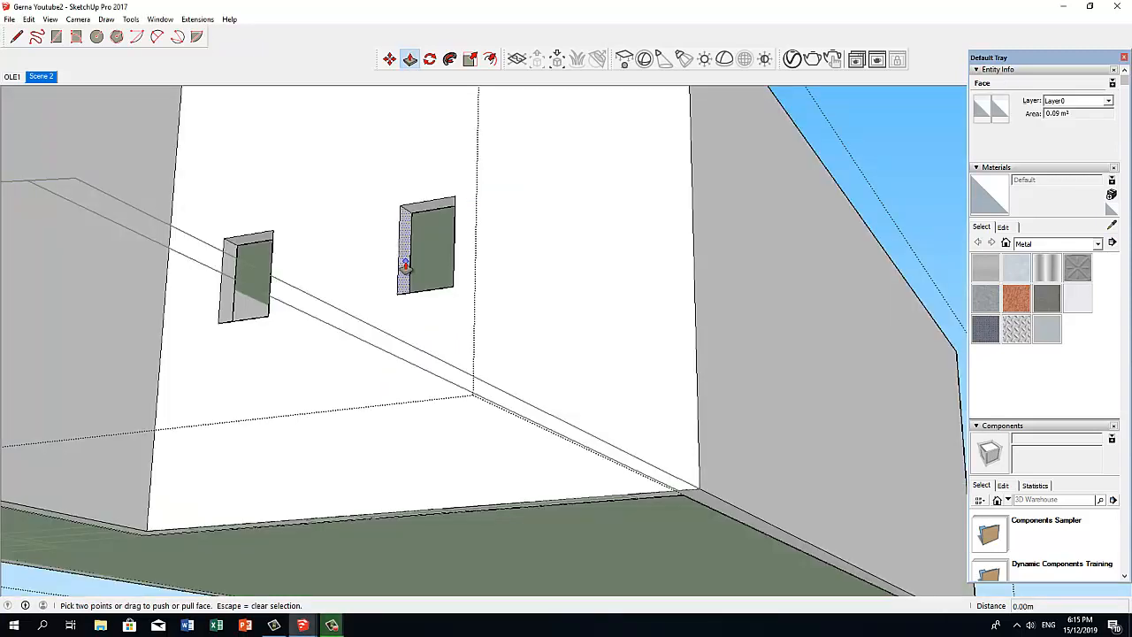
Widen the front wall's opening nearer the outer corner by push-pulling both side faces out to the window lines of the plan.
left_click(406, 265)
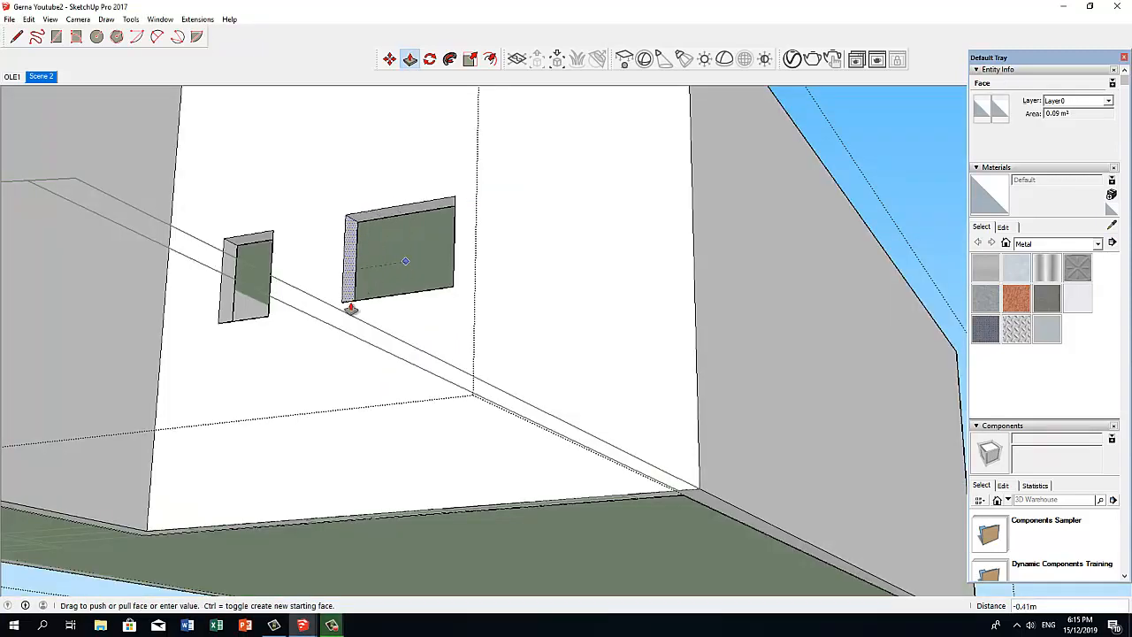
middle_click_drag(336, 433, 328, 397)
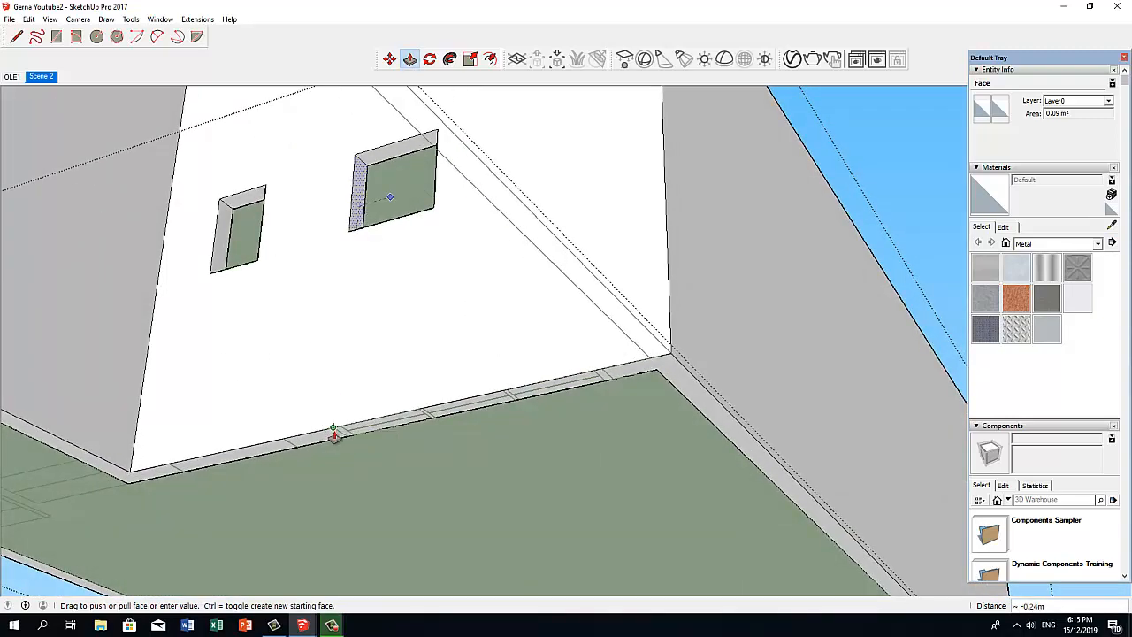
left_click(333, 430)
middle_click_drag(348, 375, 652, 386)
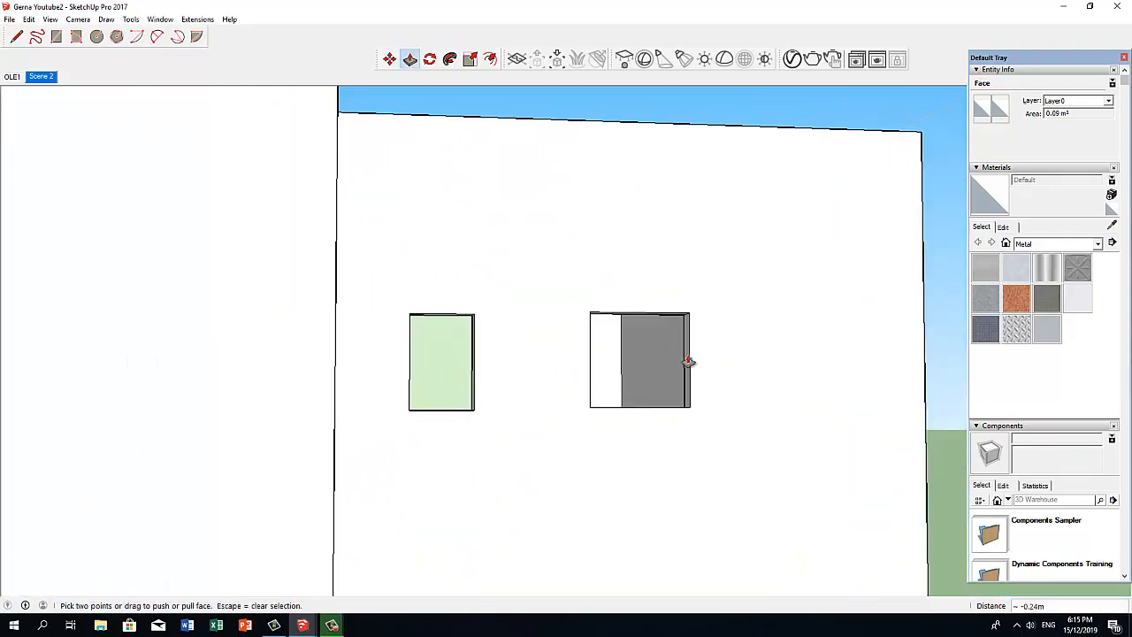
scroll(688, 361, "up", 5)
left_click(697, 348)
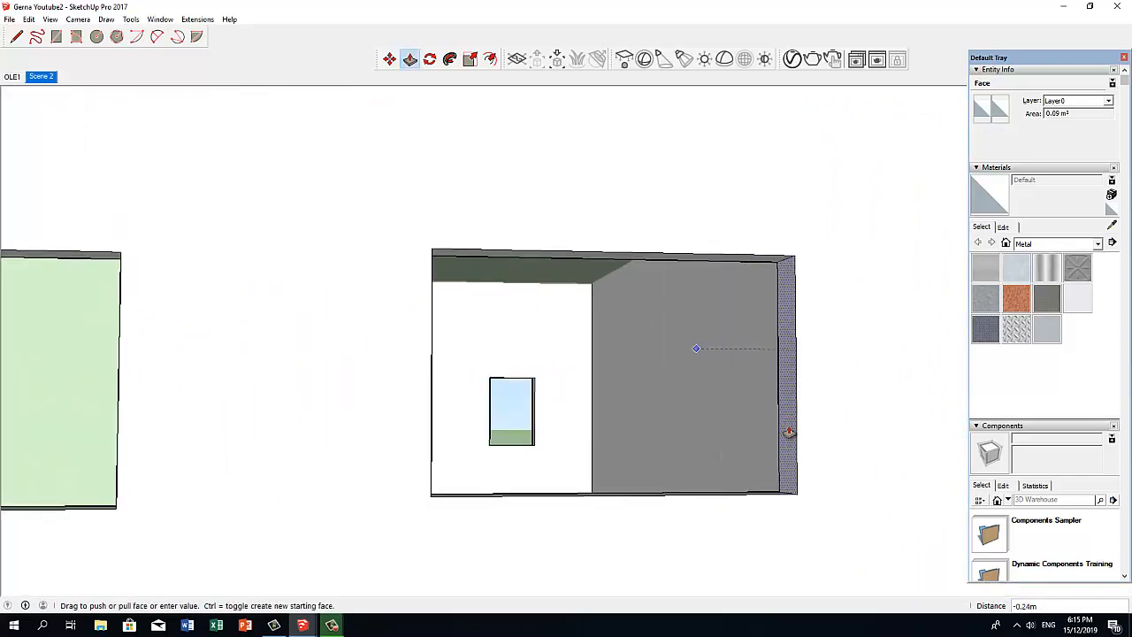
middle_click_drag(790, 432, 672, 318)
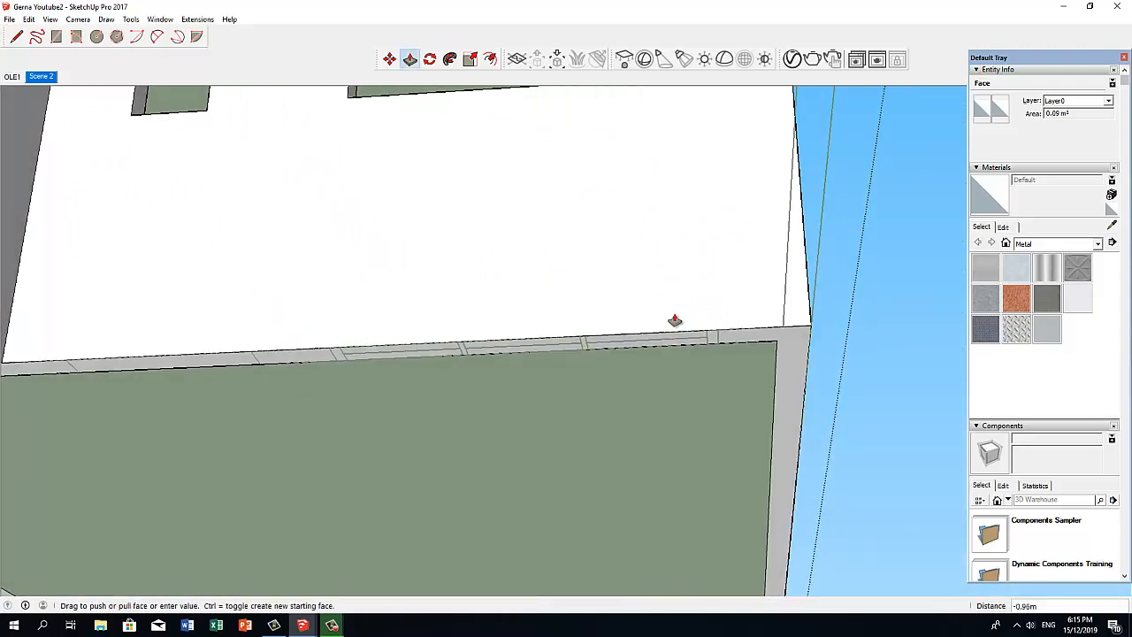
left_click(722, 335)
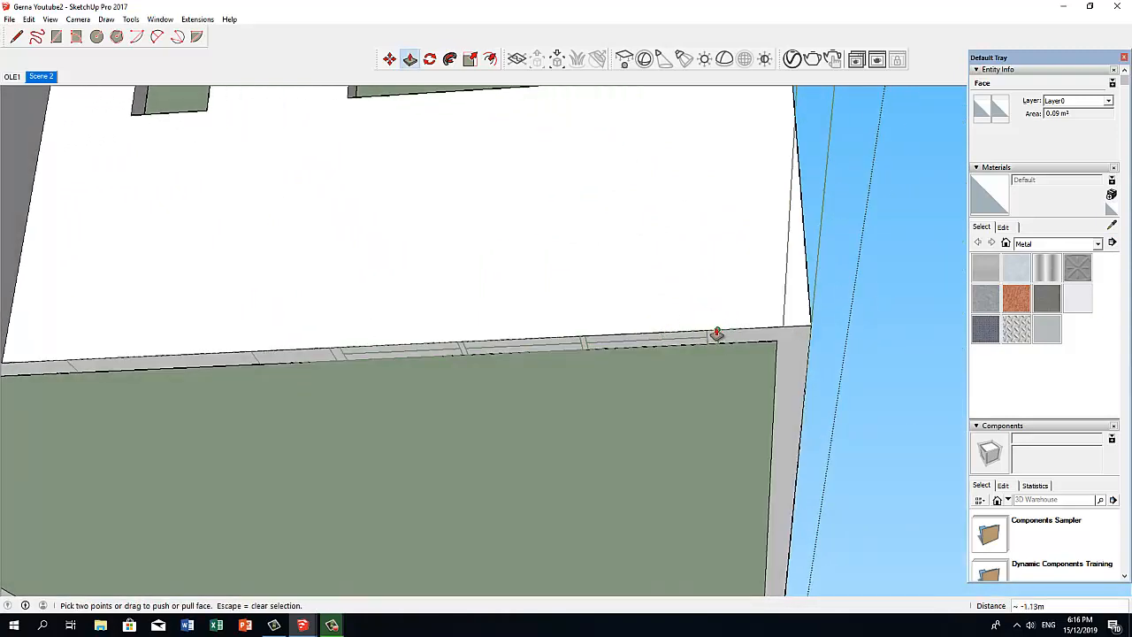
Measure the widened front window opening from one side edge to the other with the Tape Measure.
middle_click_drag(712, 332, 611, 387)
key("t")
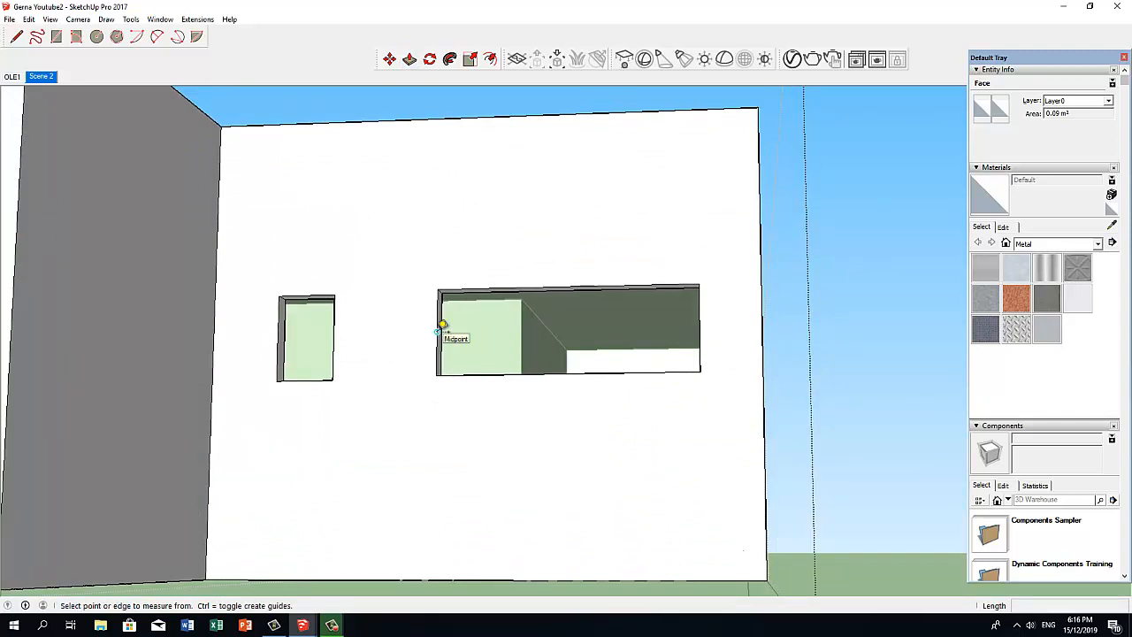
left_click(442, 325)
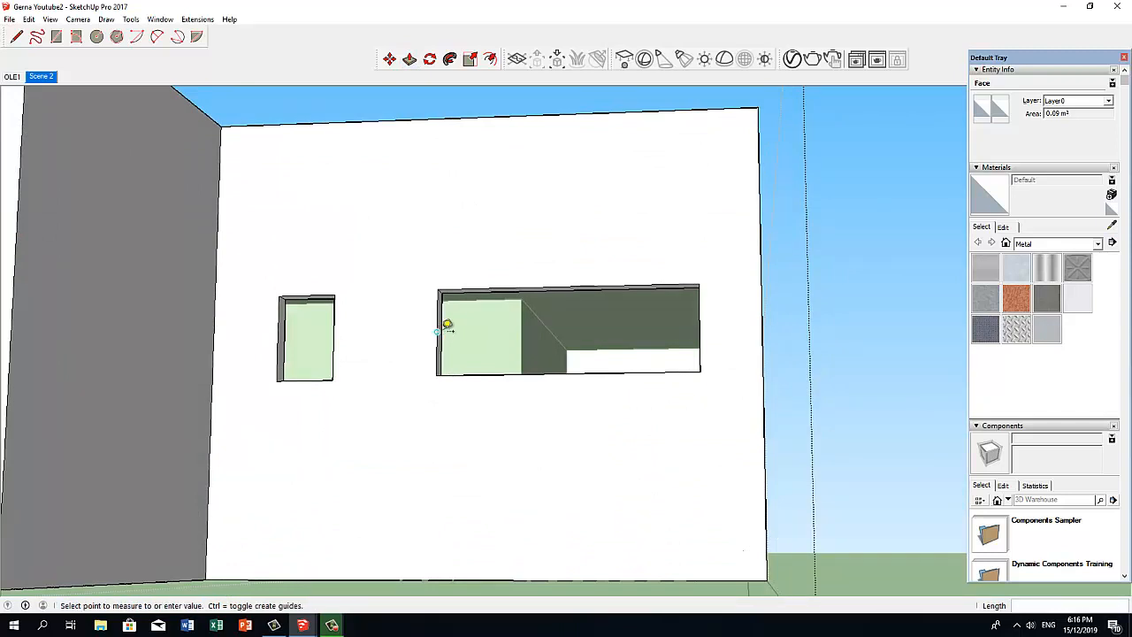
left_click(702, 323)
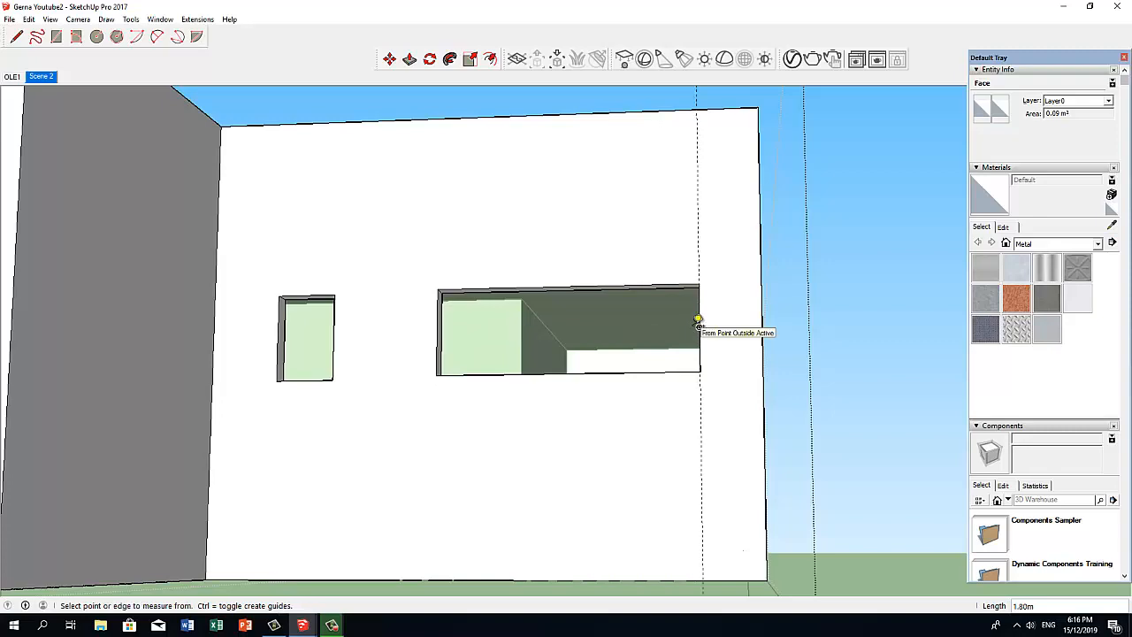
Lower the sill of the wide front window opening by push-pulling its bottom face down to the horizontal guide.
middle_click_drag(519, 434, 488, 366)
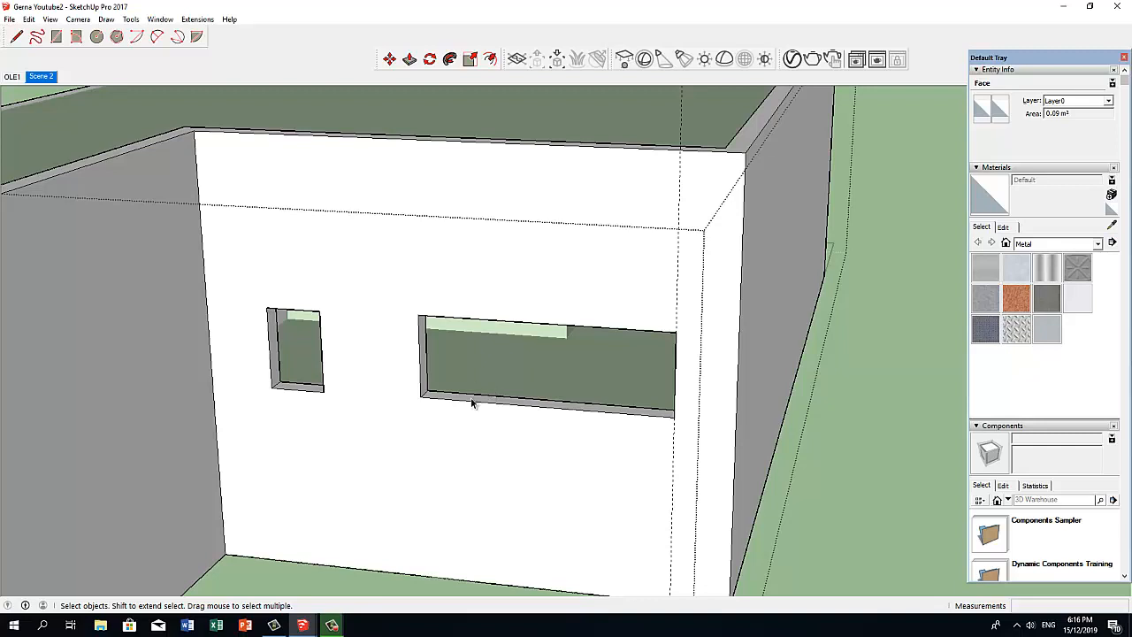
middle_click_drag(472, 403, 413, 494)
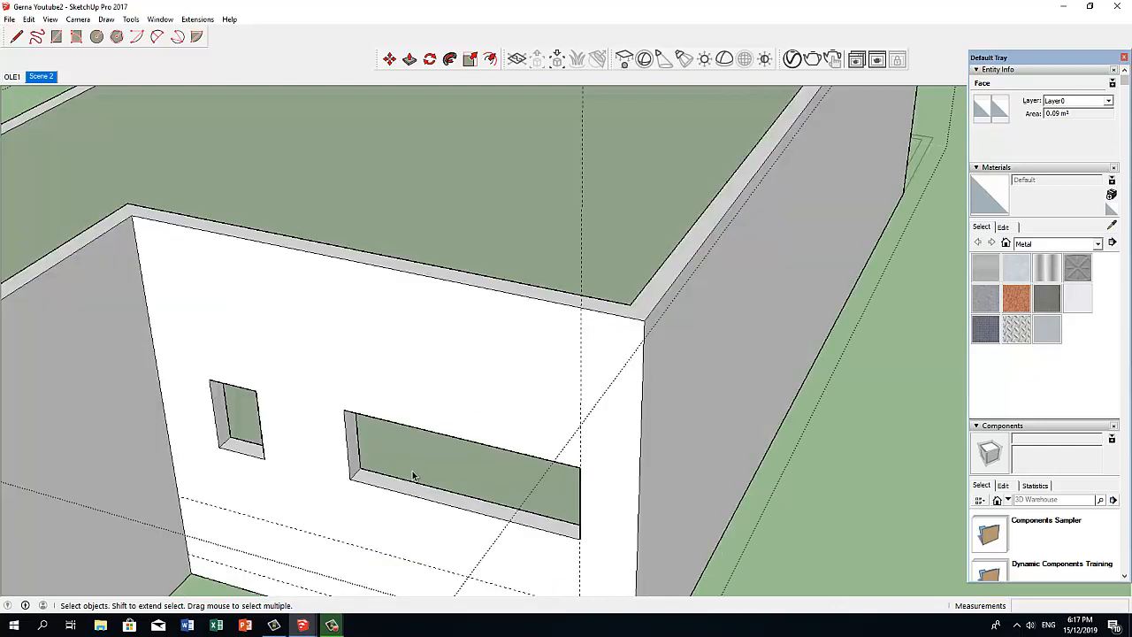
left_click(400, 492)
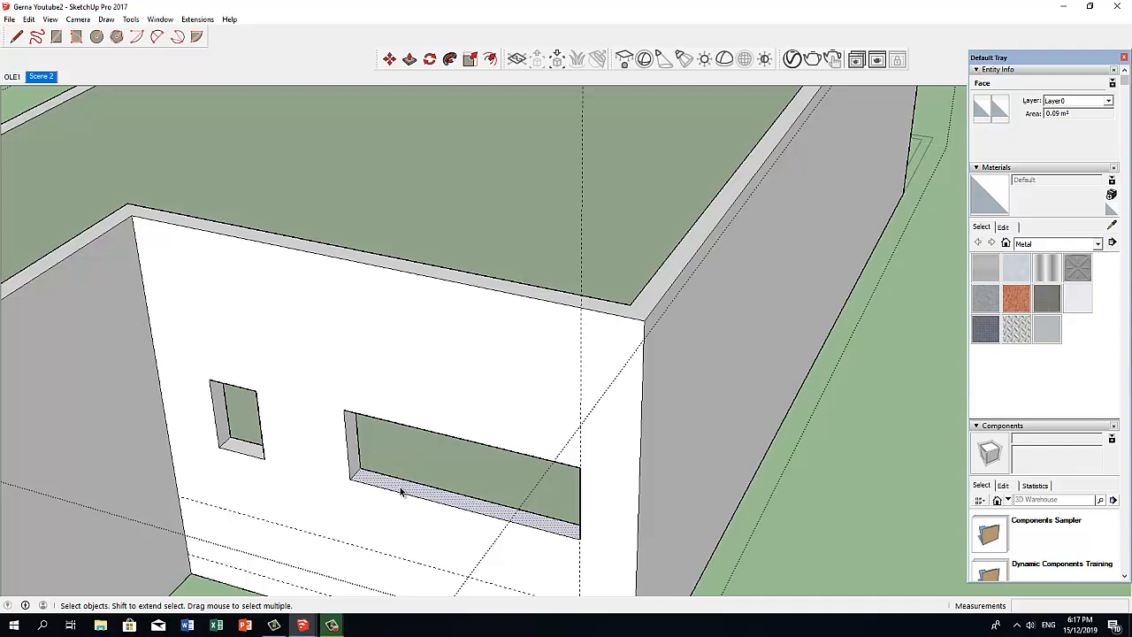
key("p")
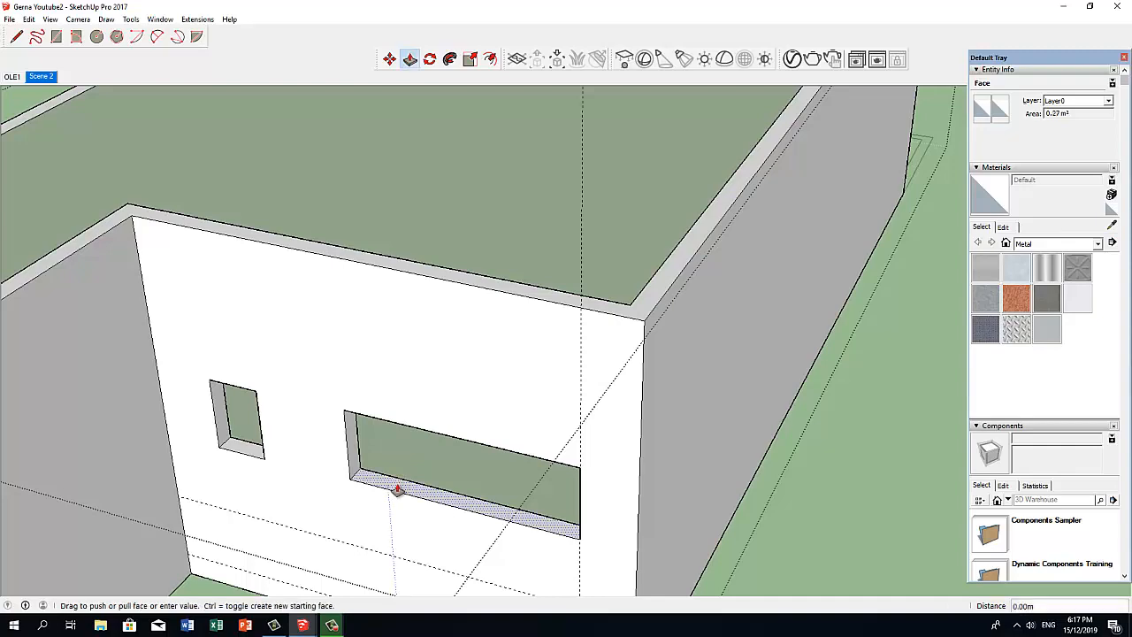
middle_click_drag(399, 489, 441, 336)
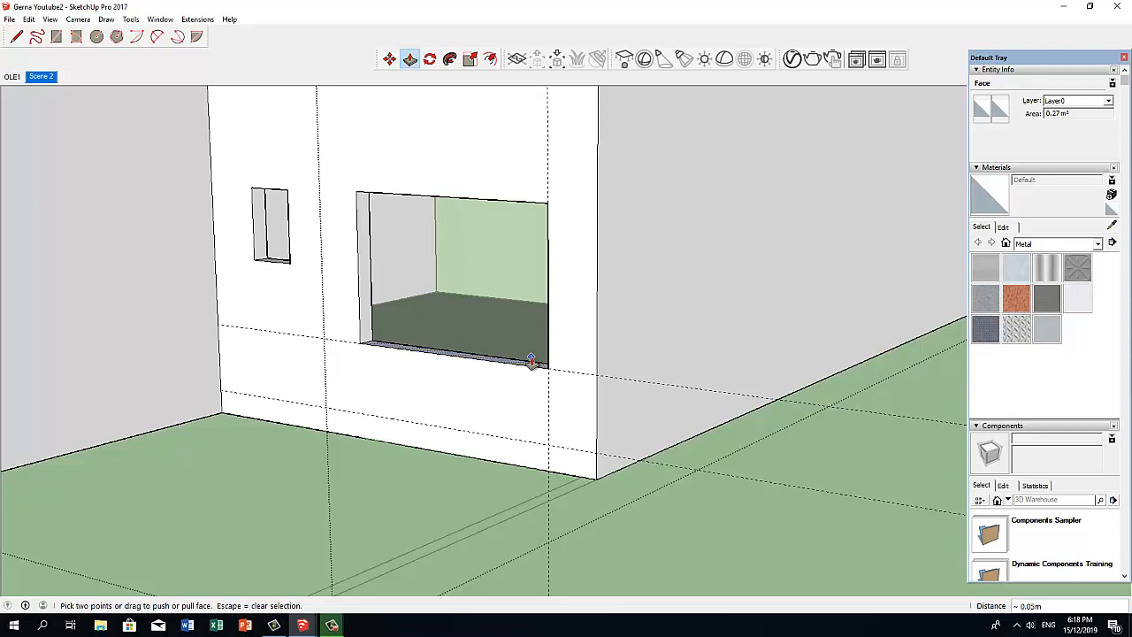
key("t")
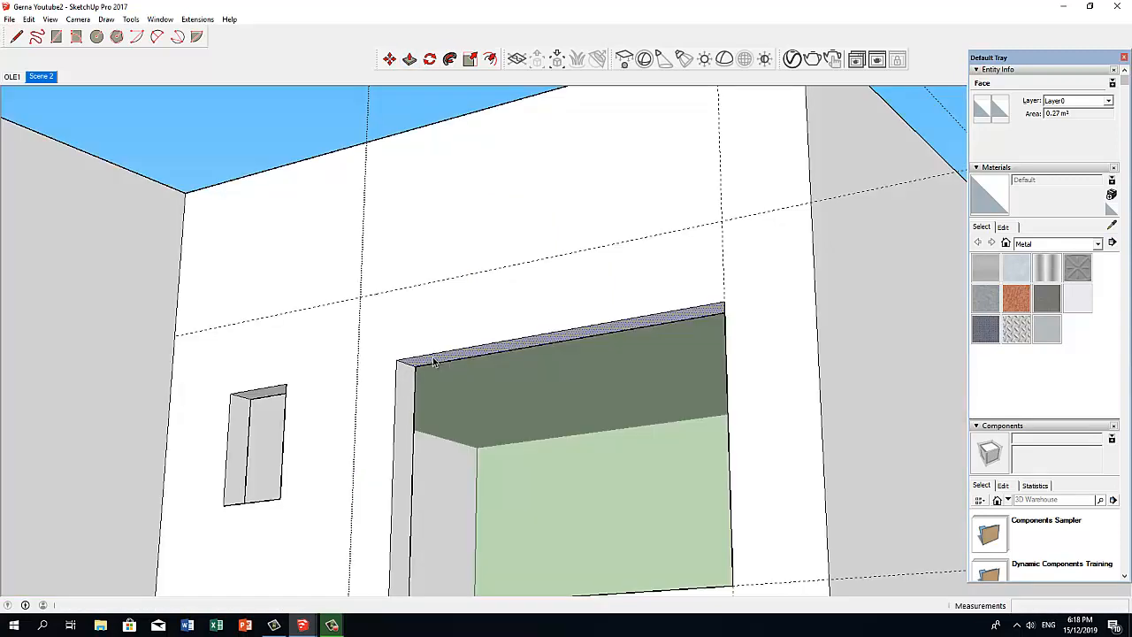
Raise the head of the wide window opening about 0.37 m by push-pulling its top face up to the horizontal guide.
key("p")
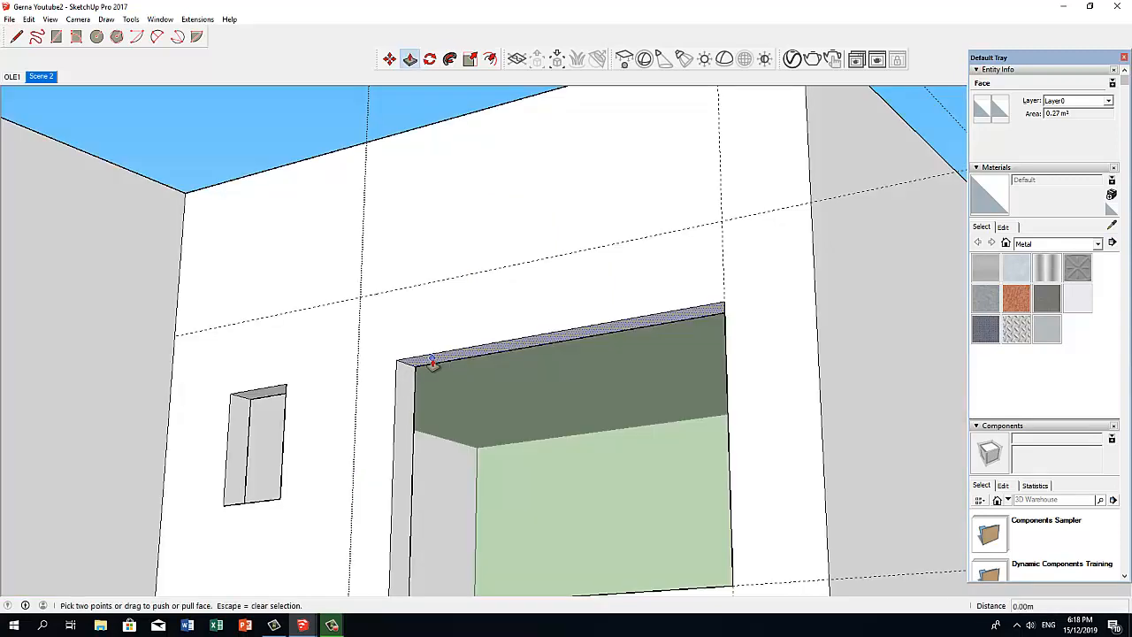
scroll(433, 364, "up", 5)
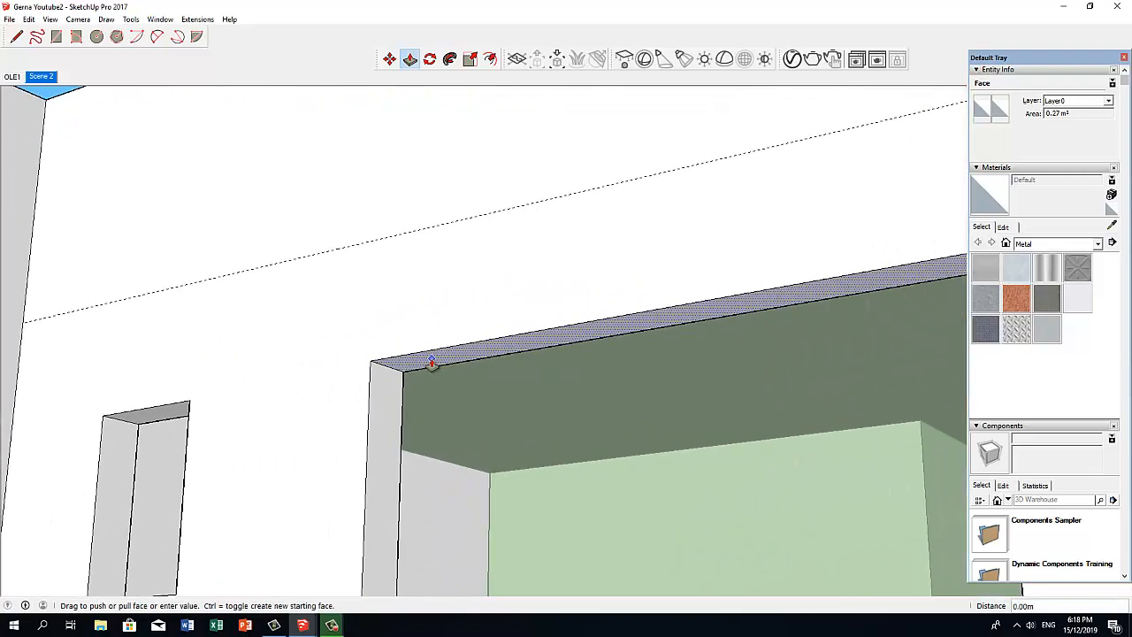
left_click(432, 358)
left_click(414, 236)
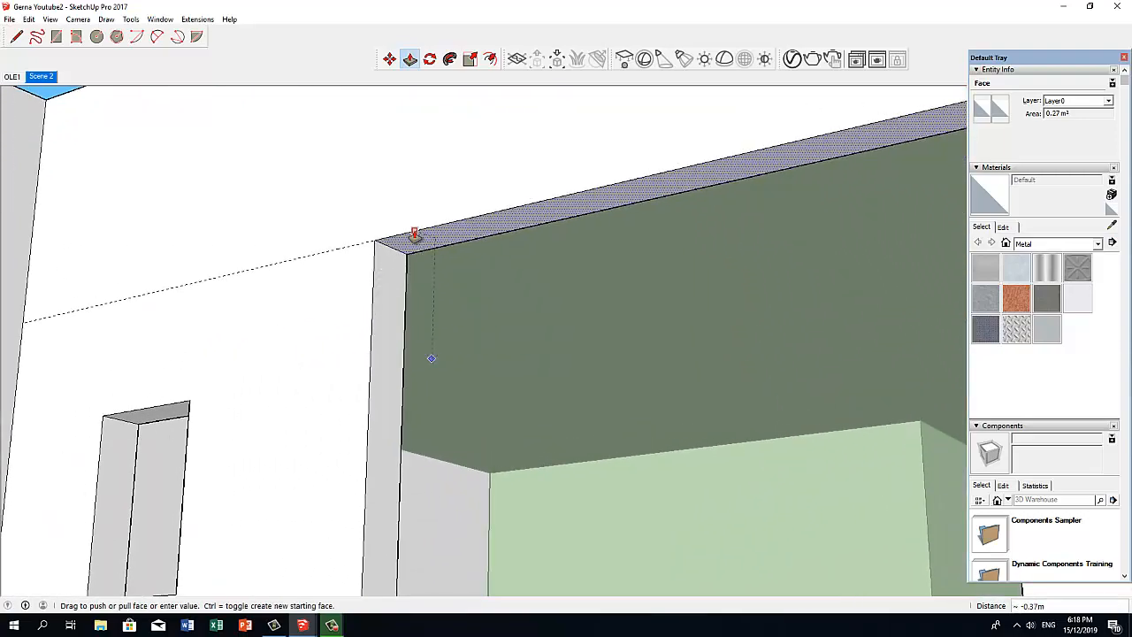
scroll(414, 236, "down", 6)
middle_click_drag(410, 242, 439, 336)
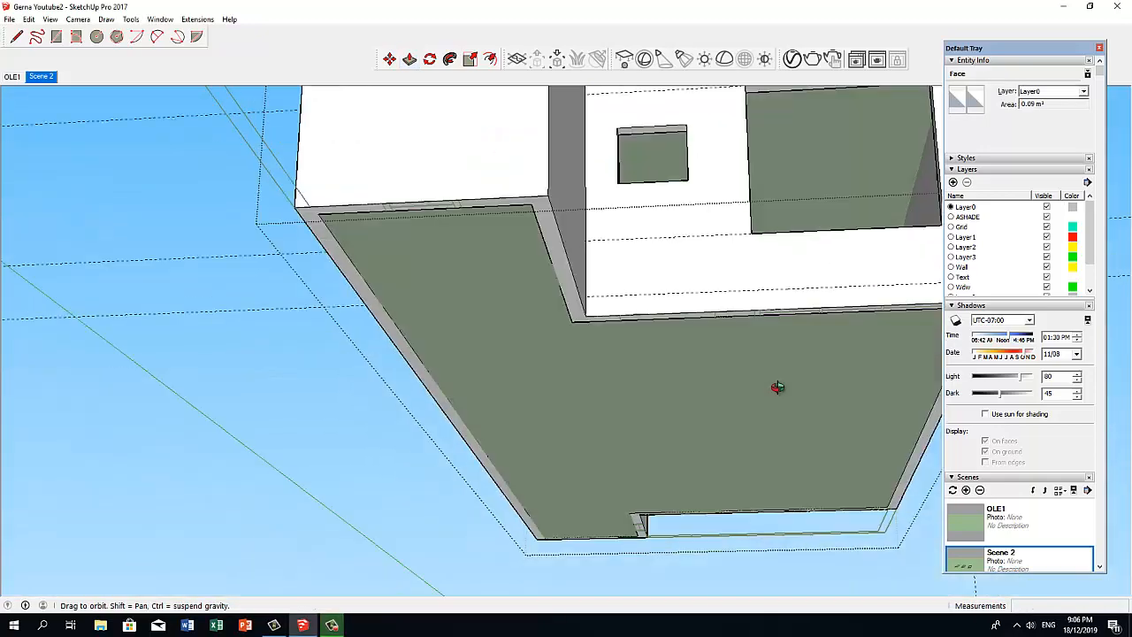
Enlarge the small front opening into a door opening by push-pulling its faces to the plan's door lines and the guides.
middle_click_drag(778, 387, 775, 391)
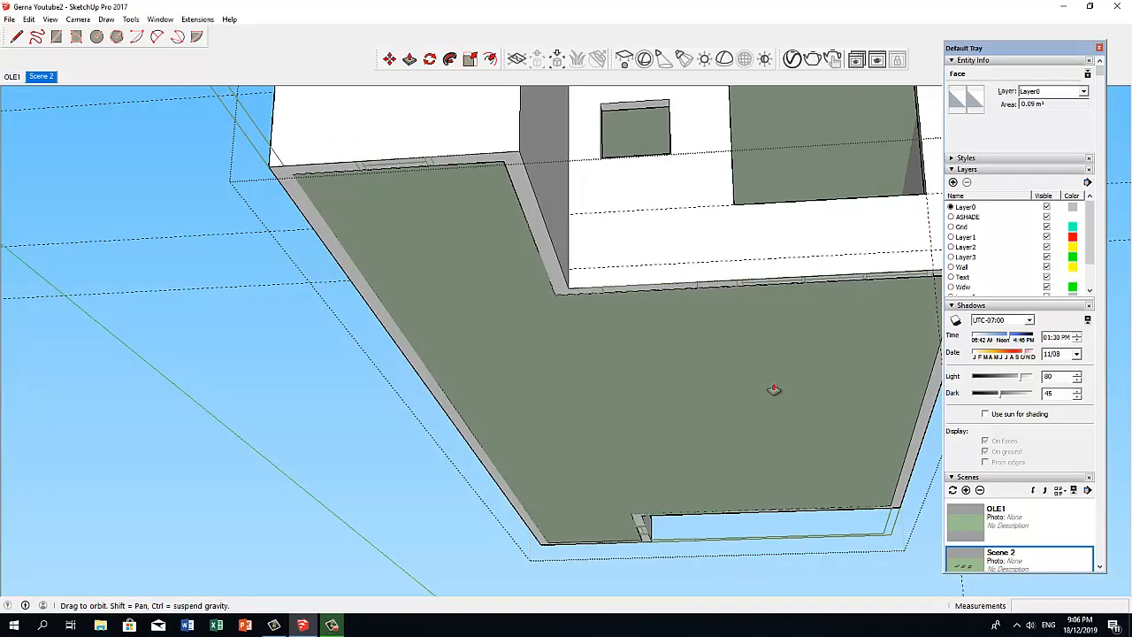
left_click(707, 286)
middle_click_drag(708, 286, 495, 241)
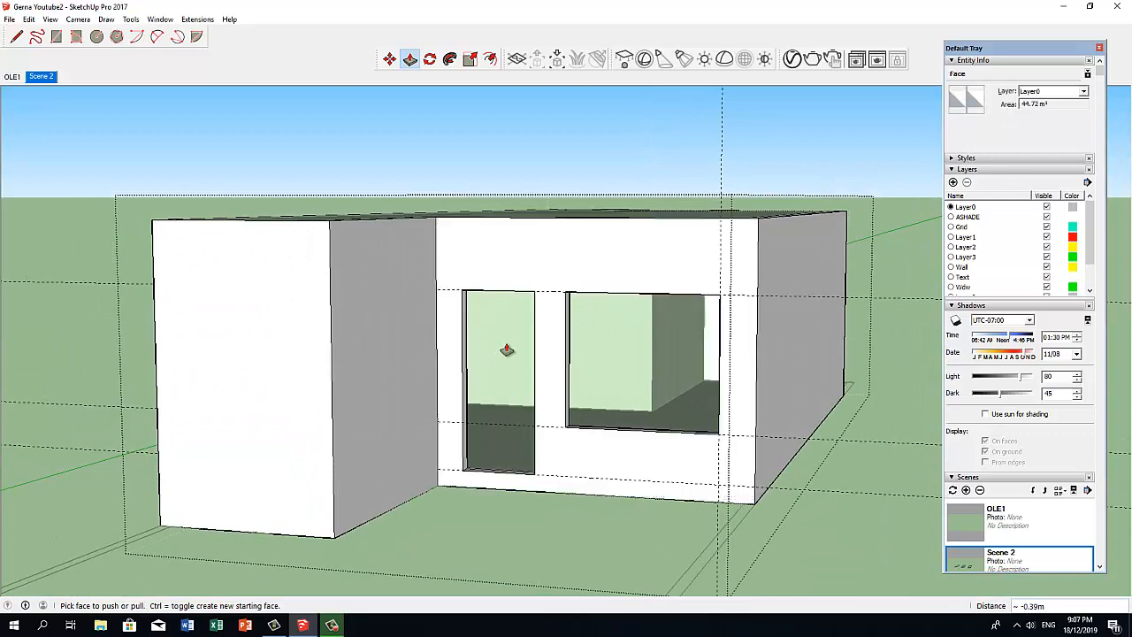
double_click(329, 311)
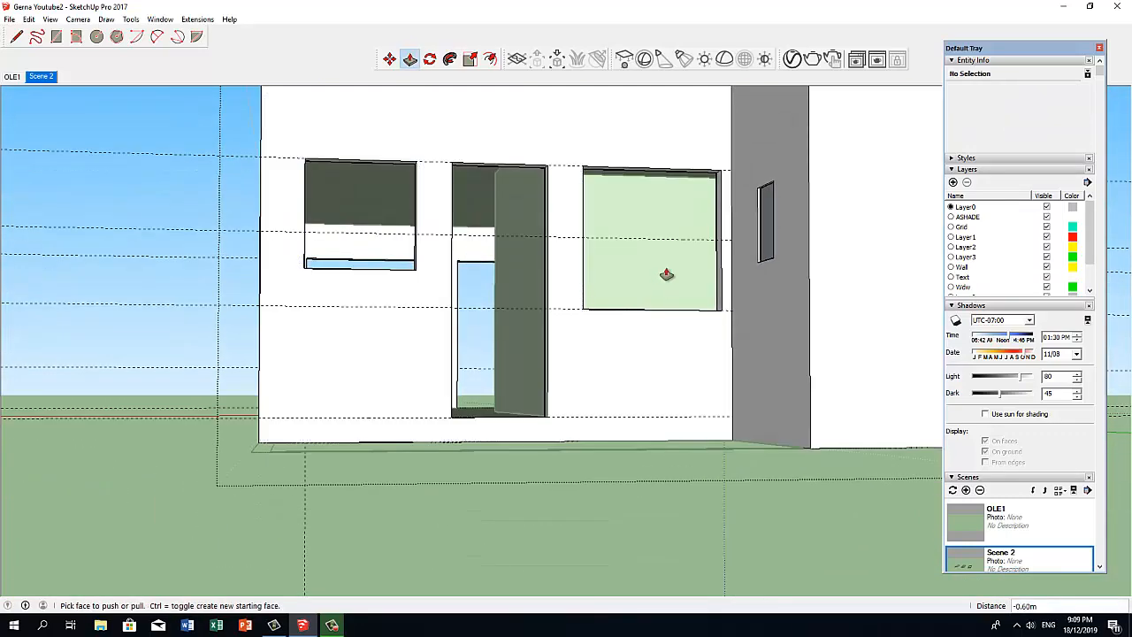
key("space")
middle_click_drag(743, 228, 761, 267)
scroll(761, 267, "down", 3)
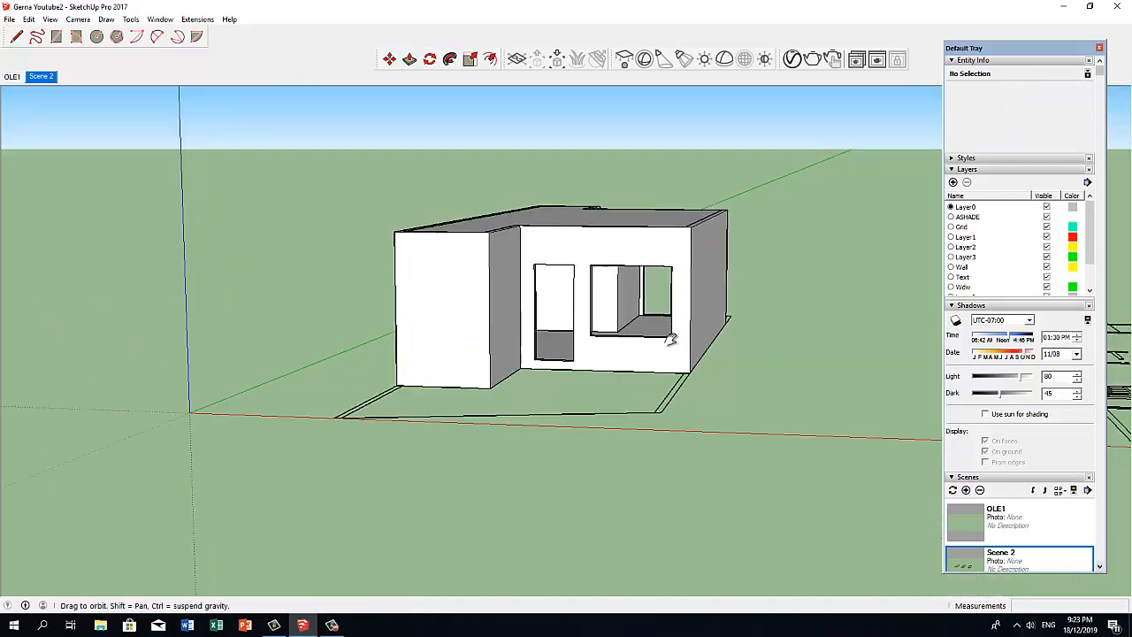
Import the wooden door model from the Doors folder for the front door opening.
middle_click_drag(670, 337, 501, 358)
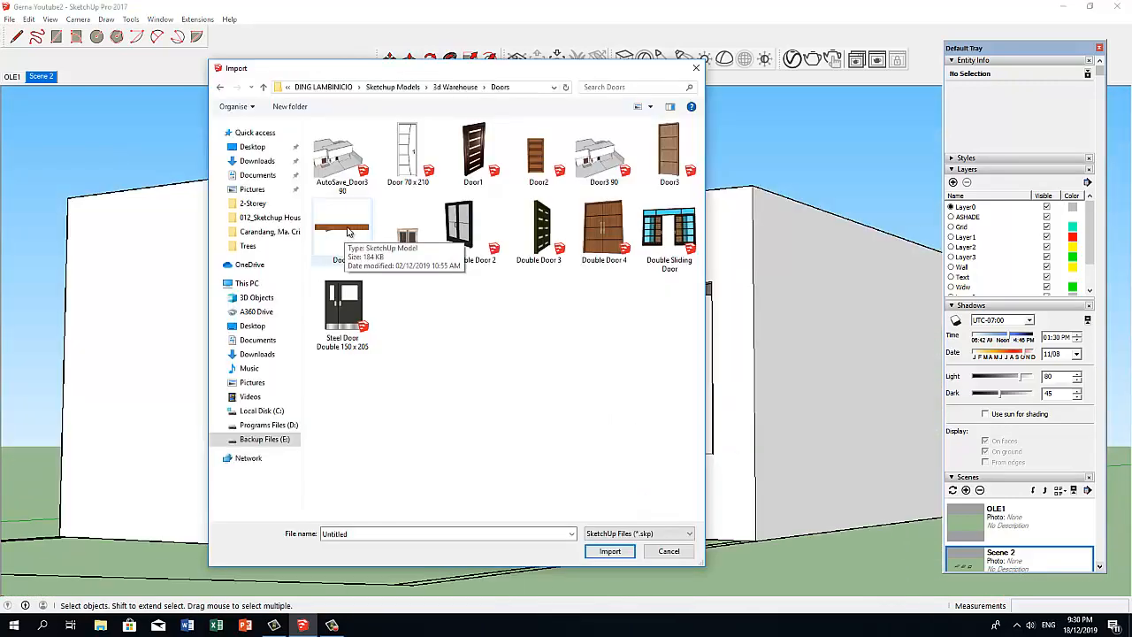
left_click(354, 237)
left_click(610, 551)
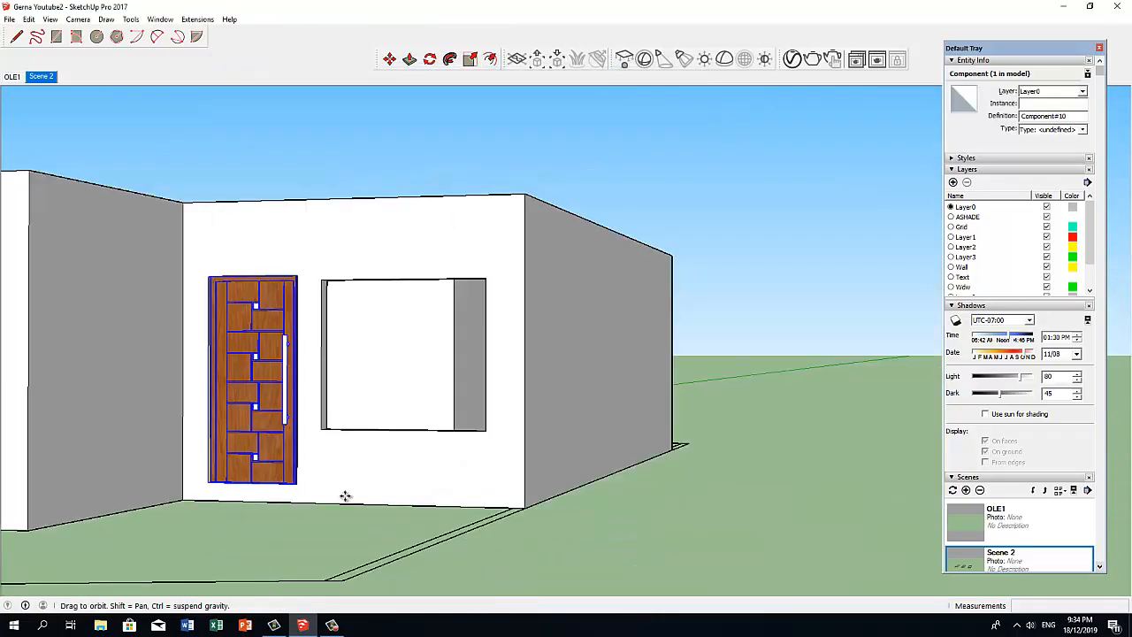
Deselect the placed front door and measure the width of the door opening beside the windows on the house's other side.
left_click(285, 170)
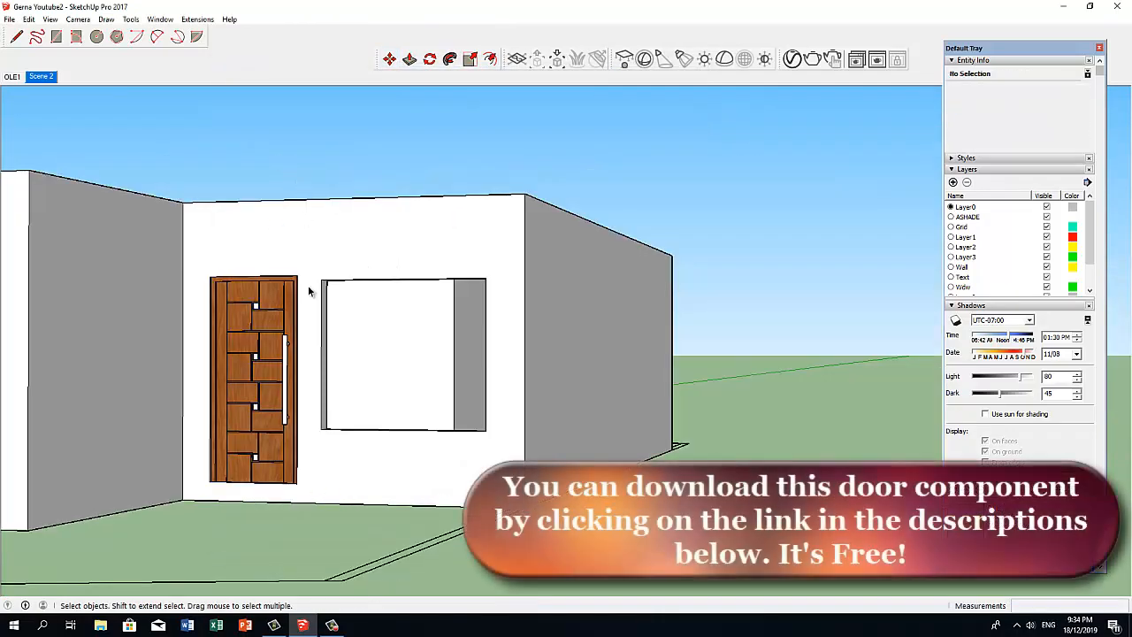
middle_click_drag(308, 291, 478, 321)
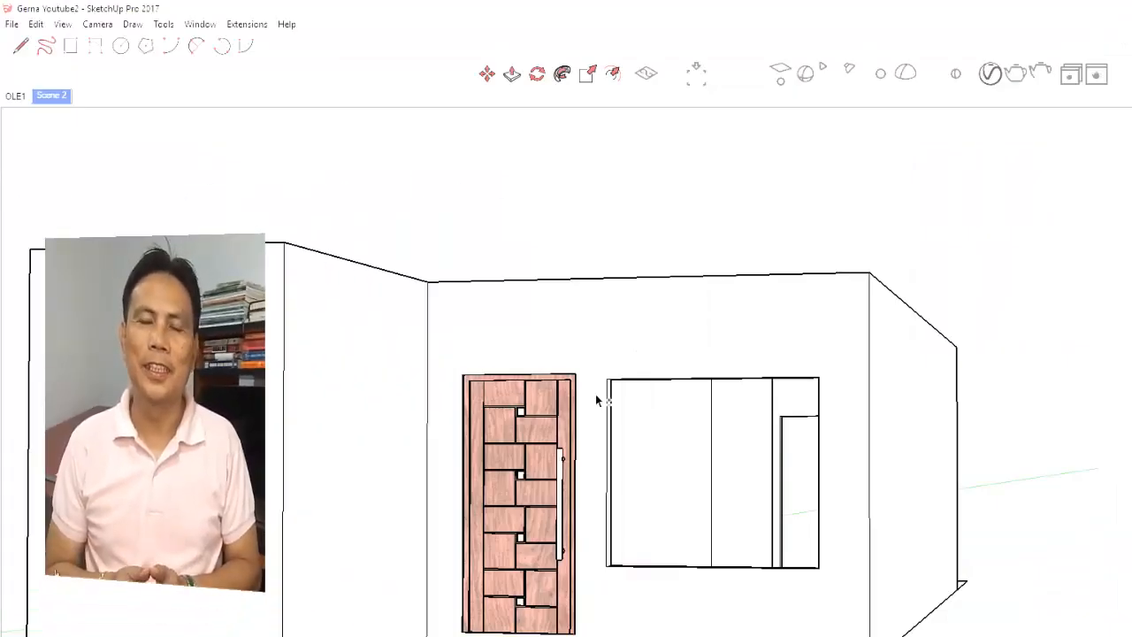
scroll(684, 526, "down", 3)
middle_click_drag(836, 442, 382, 472)
middle_click_drag(855, 504, 381, 507)
mouse_move(762, 528)
middle_mouse_down()
mouse_move(799, 516)
mouse_move(664, 537)
mouse_move(579, 527)
middle_mouse_up()
scroll(662, 531, "up", 2)
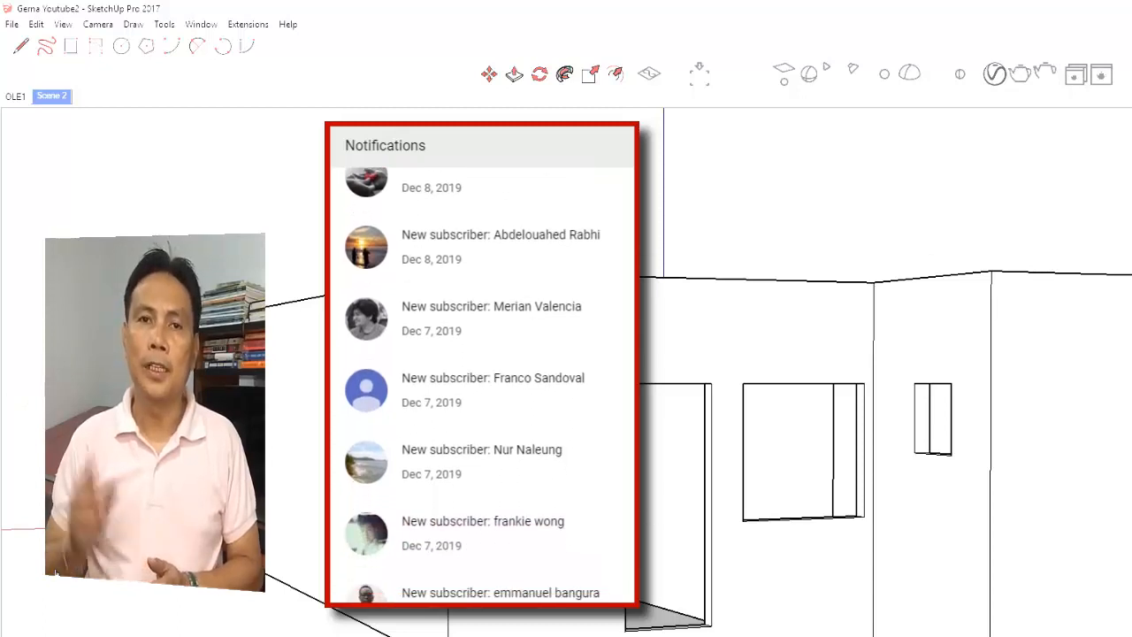
left_click(626, 511)
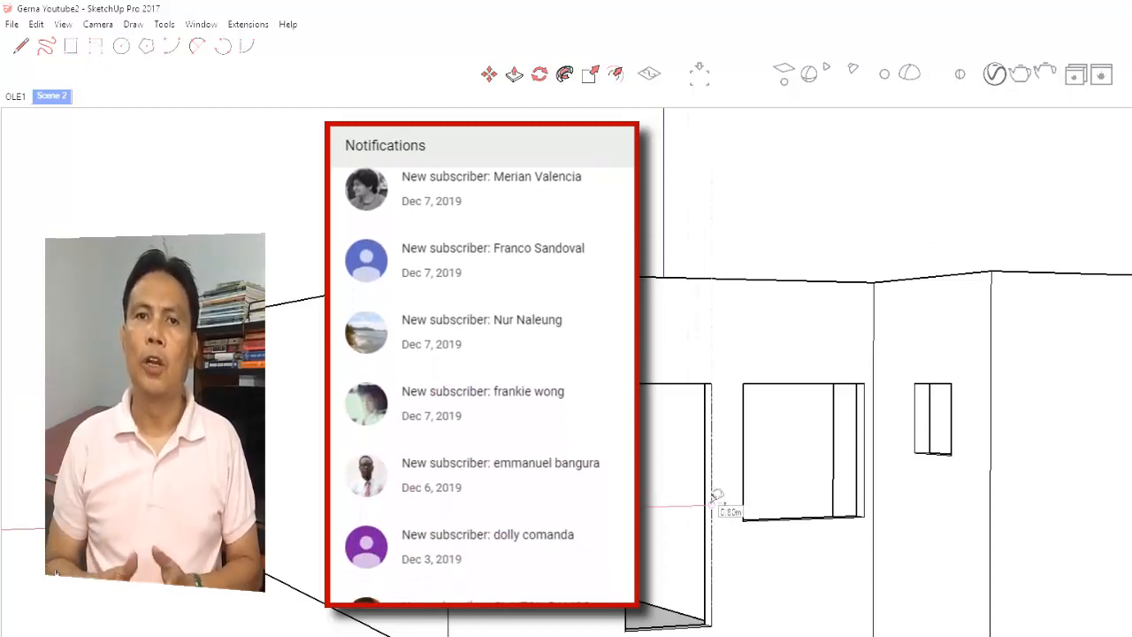
key("space")
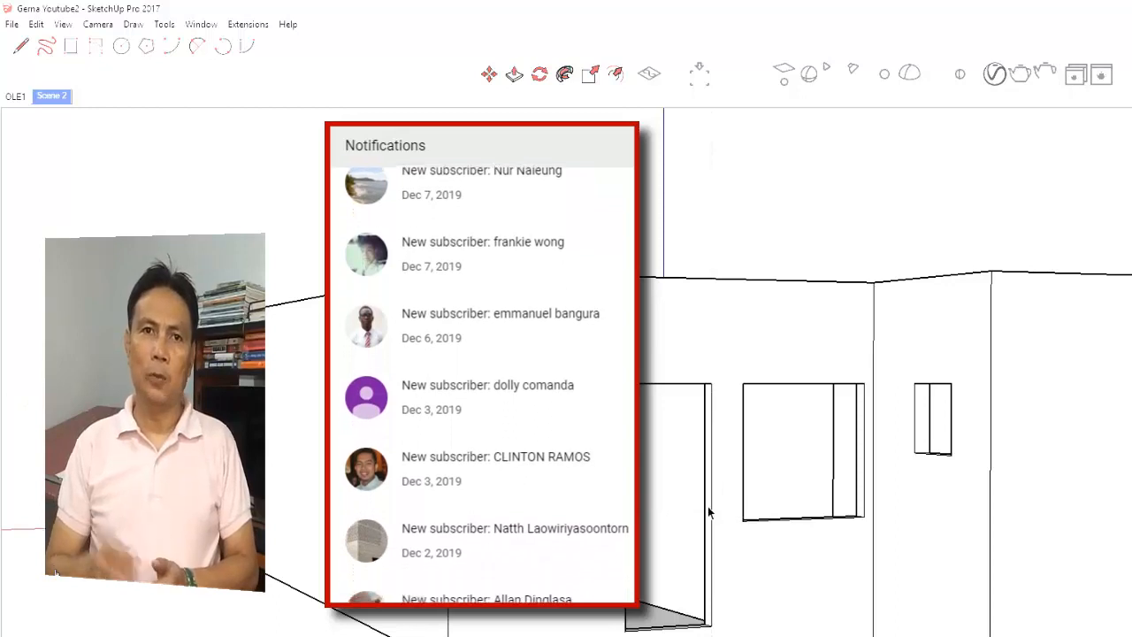
Open the file import dialog to bring in a door model for the measured opening.
left_click(11, 24)
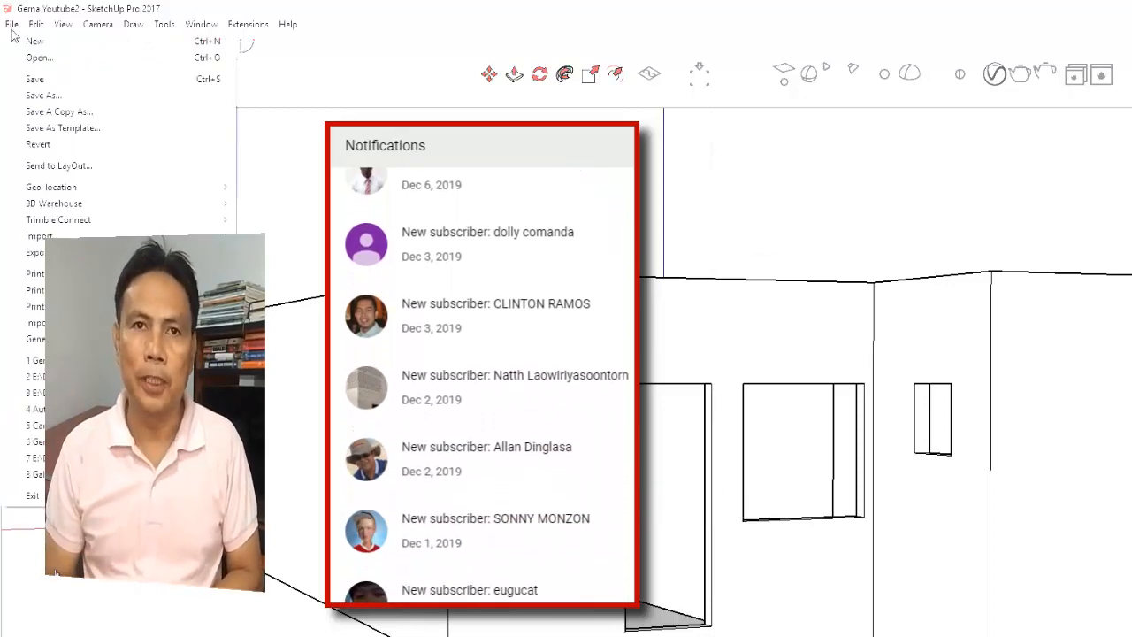
left_click(39, 236)
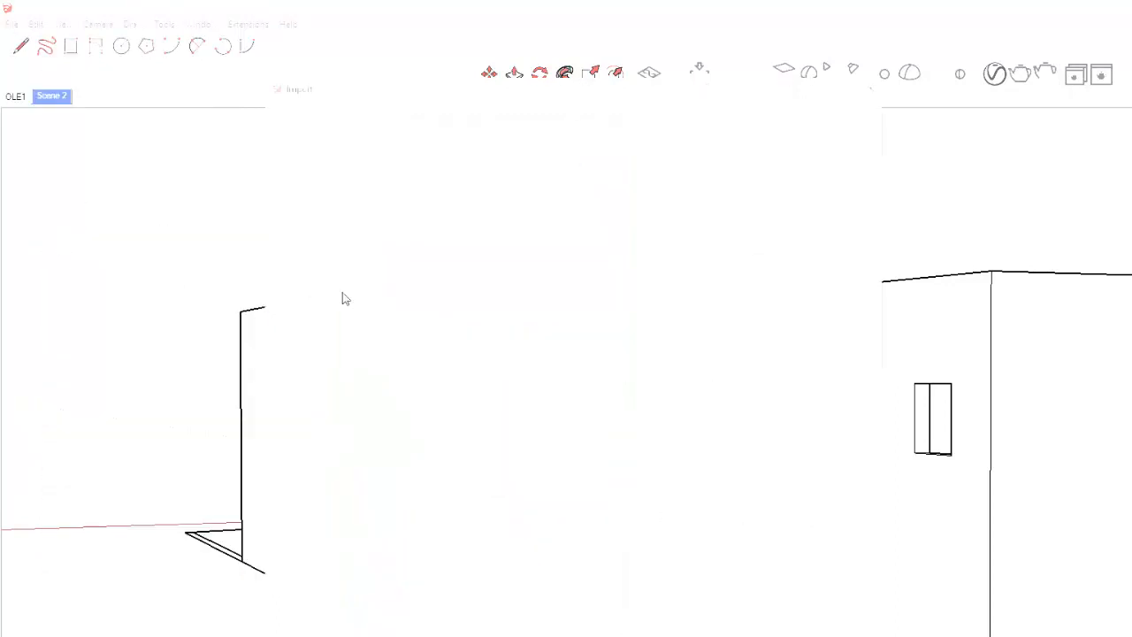